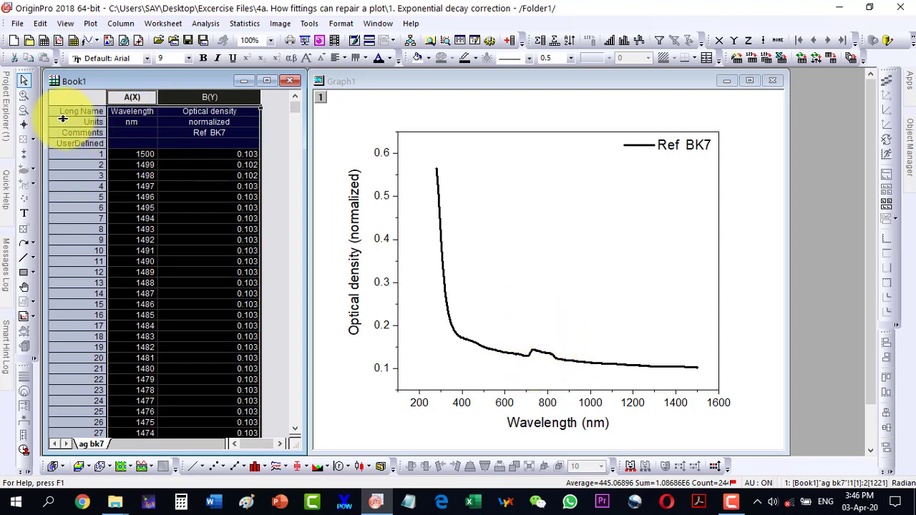
Step: Zoom Graph1 in on the Ref BK7 spectrum around the 700–850 nm bump
{"action": "left_click", "coordinate": [514, 89]}
{"action": "left_click", "coordinate": [24, 94]}
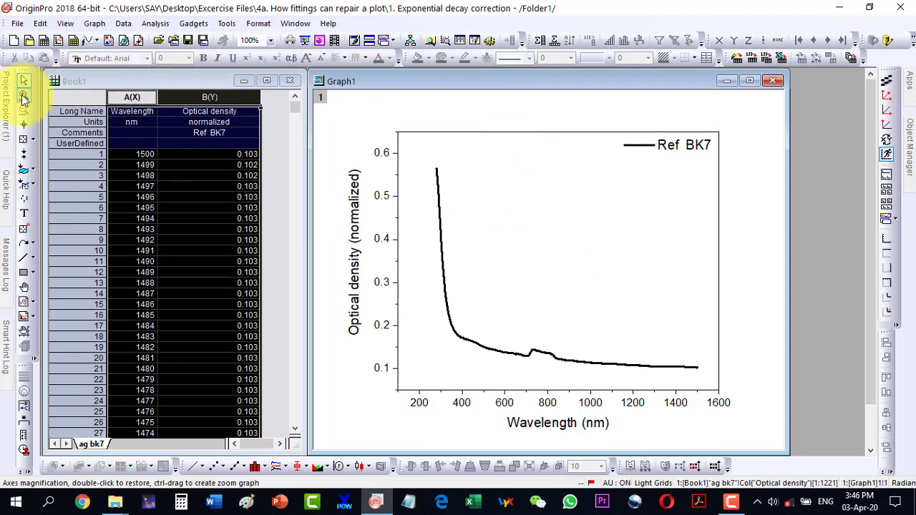
{"action": "left_click_drag", "start_coordinate": [494, 316], "coordinate": [591, 376]}
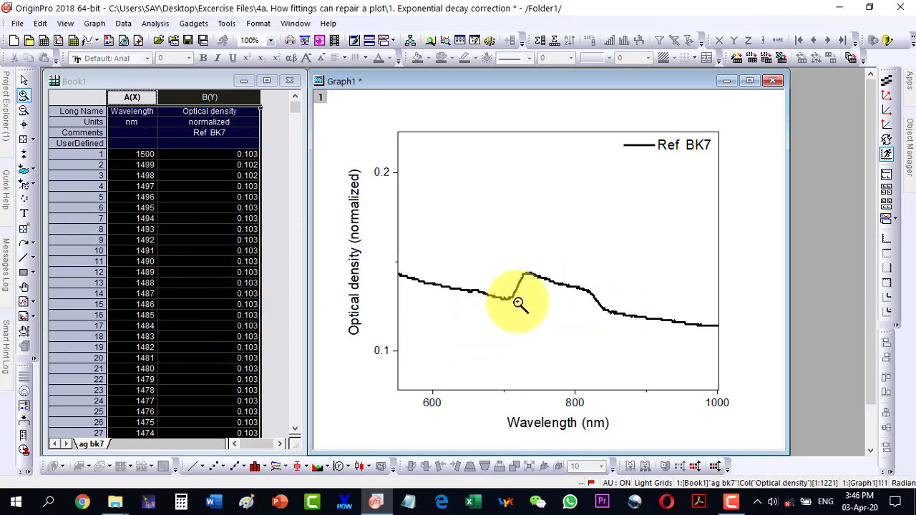
Step: Restore Graph1's full axis range, maximize it, and select the Ref BK7 curve
{"action": "double_click", "coordinate": [23, 103]}
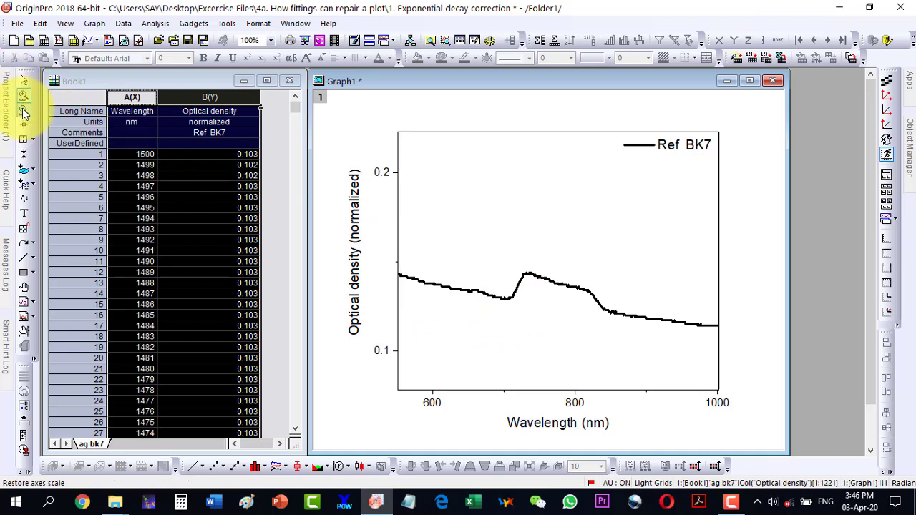
{"action": "left_click", "coordinate": [748, 81]}
{"action": "left_click", "coordinate": [265, 354]}
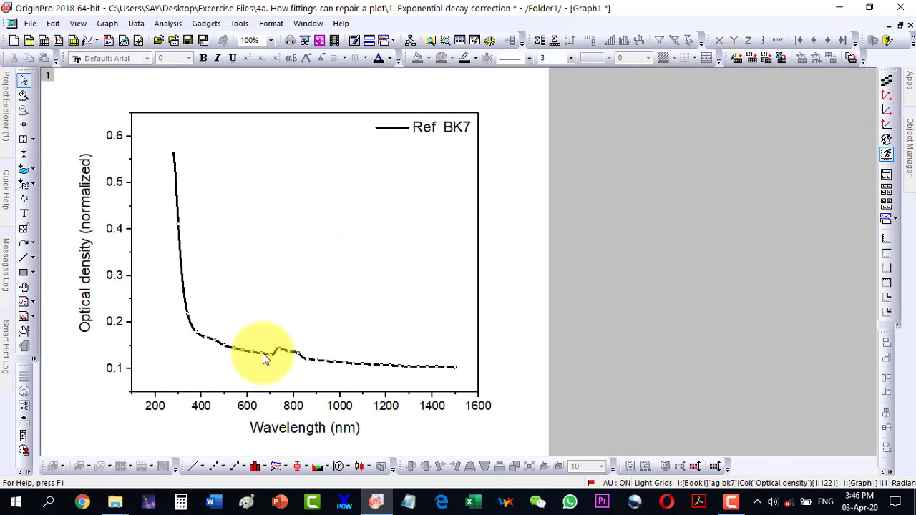
Step: Open the Nonlinear Curve Fit dialog from Analysis > Fitting and move it aside
{"action": "left_click", "coordinate": [166, 23]}
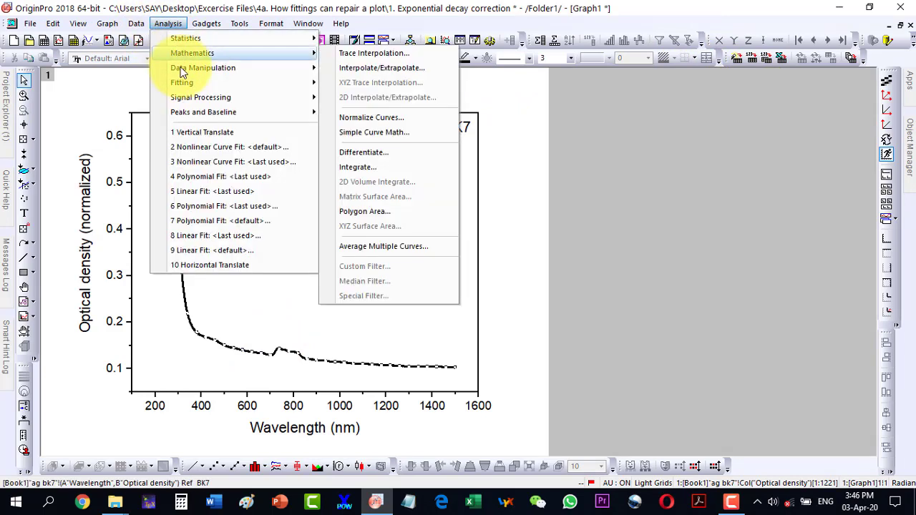
{"action": "mouse_move", "coordinate": [181, 84]}
{"action": "mouse_move", "coordinate": [361, 87]}
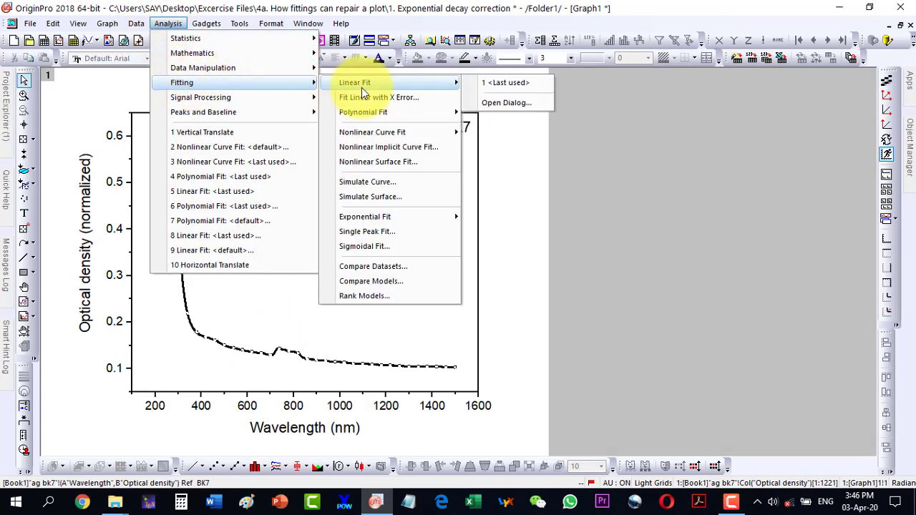
{"action": "mouse_move", "coordinate": [433, 136]}
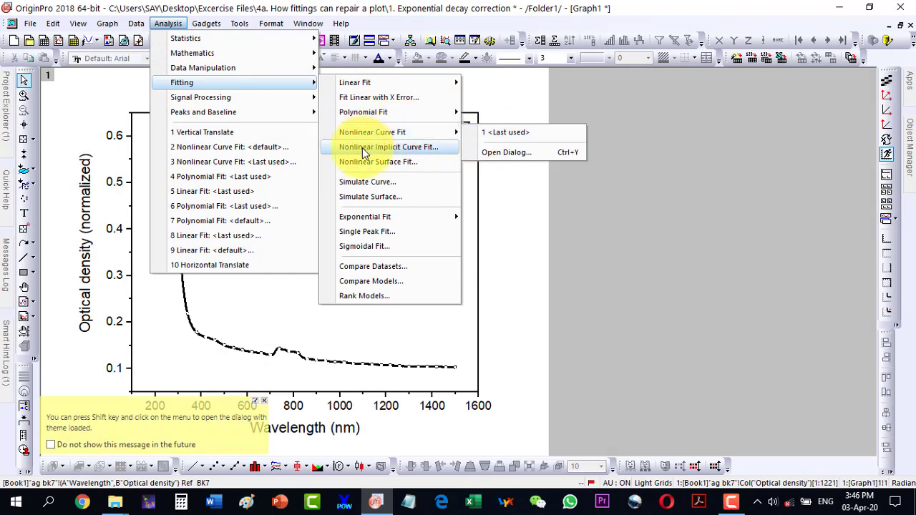
{"action": "left_click", "coordinate": [489, 152]}
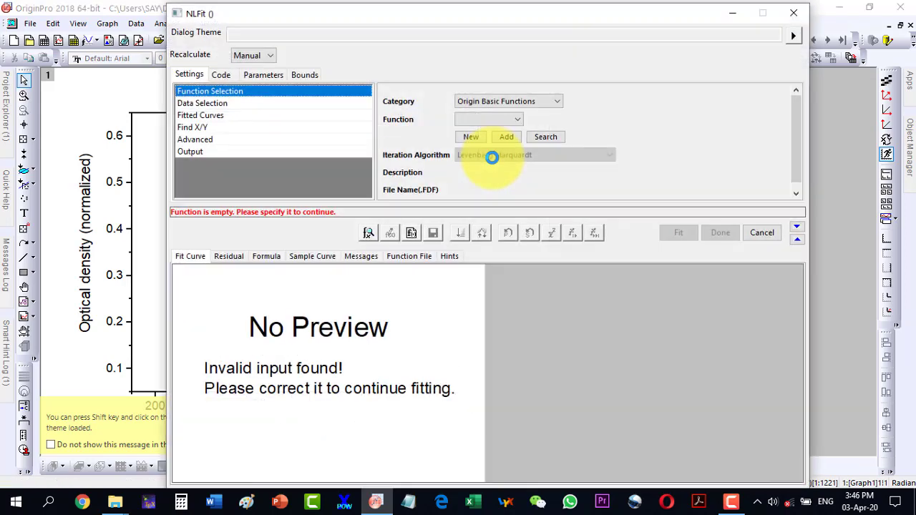
{"action": "left_click_drag", "start_coordinate": [305, 15], "coordinate": [527, 12]}
Step: Choose ExpDec2 and iterate the fit until converged (R-Square 0.99386), then accept
{"action": "left_click", "coordinate": [700, 121]}
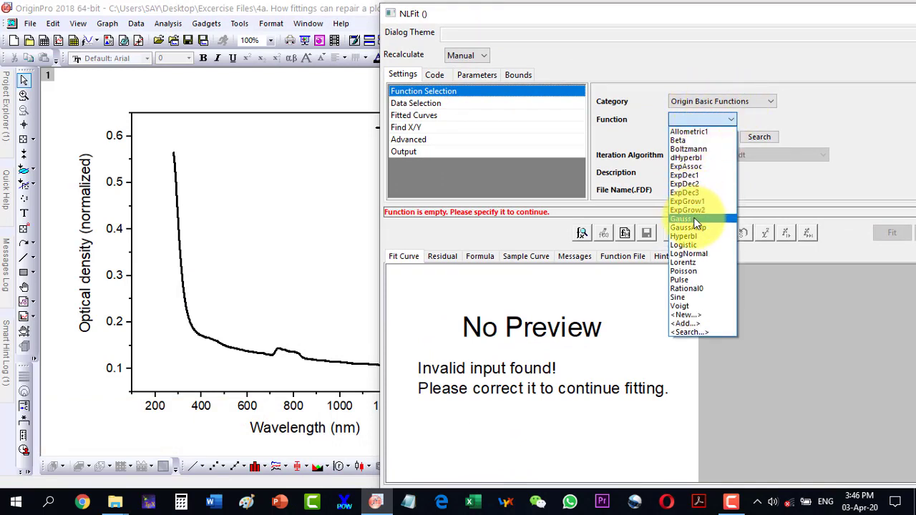
{"action": "left_click", "coordinate": [695, 184]}
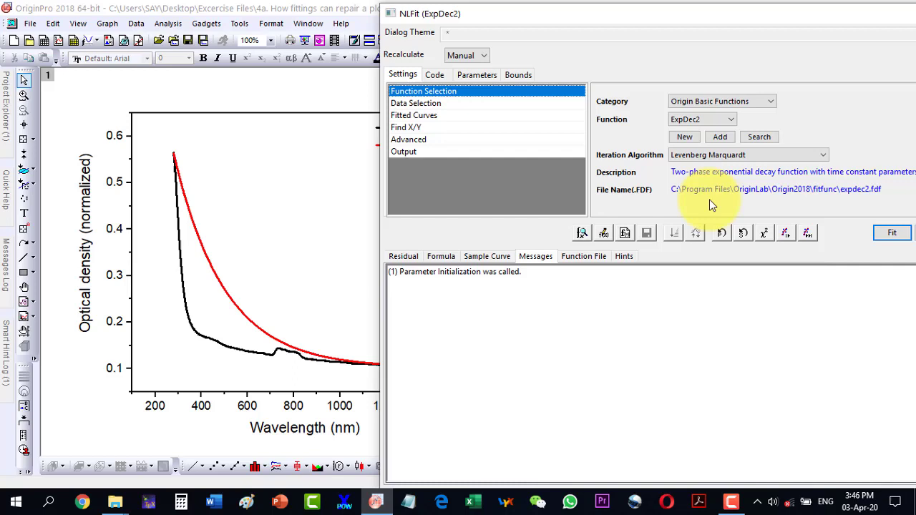
{"action": "left_click", "coordinate": [786, 234]}
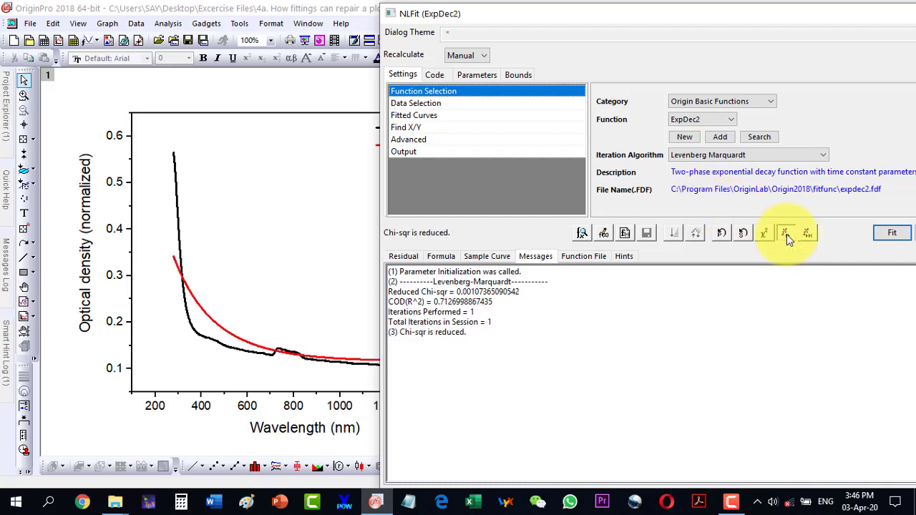
{"action": "left_click", "coordinate": [787, 234]}
{"action": "left_click", "coordinate": [787, 234]}
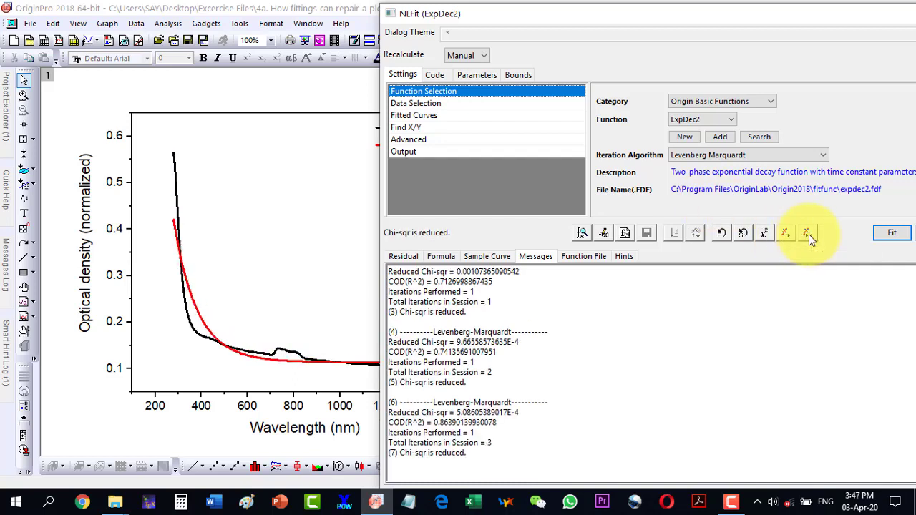
{"action": "left_click", "coordinate": [808, 234]}
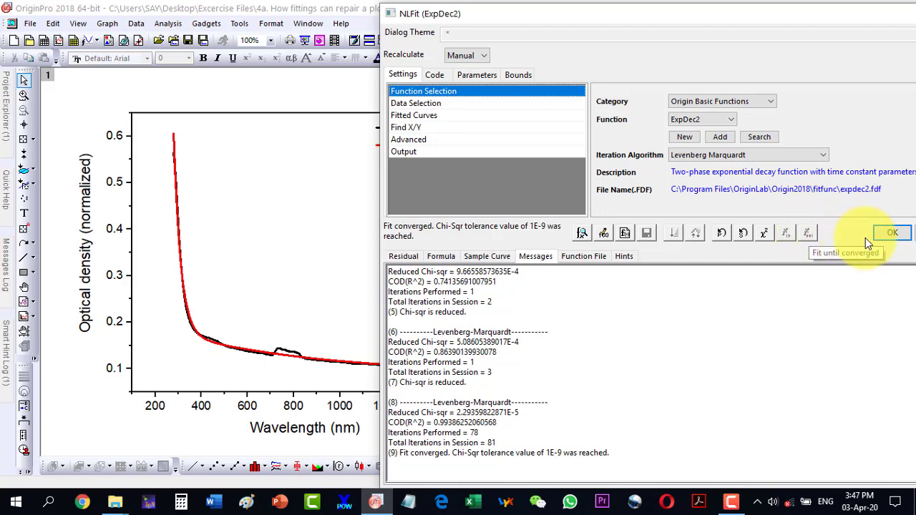
{"action": "left_click", "coordinate": [887, 234]}
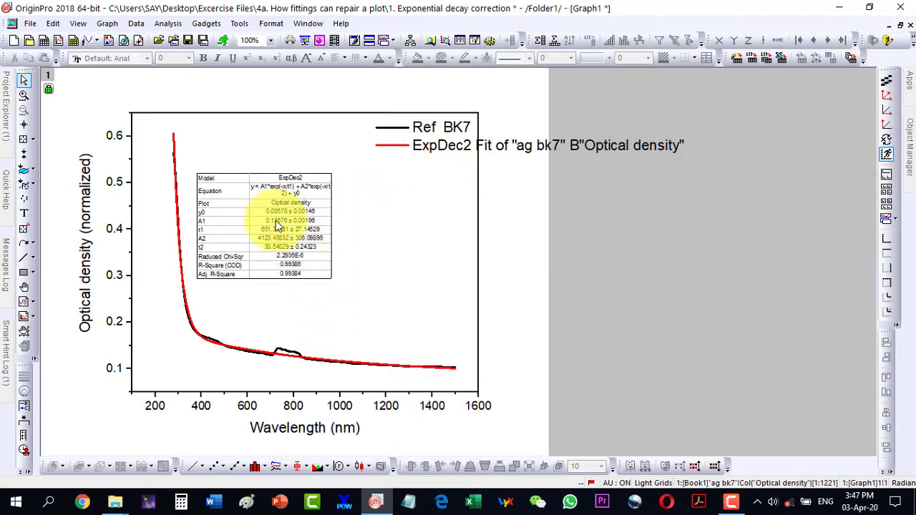
Step: Delete the fit results table, zoom around the bump, and restore down Graph1 to reveal Book1
{"action": "left_click", "coordinate": [273, 218]}
{"action": "key", "text": "Delete"}
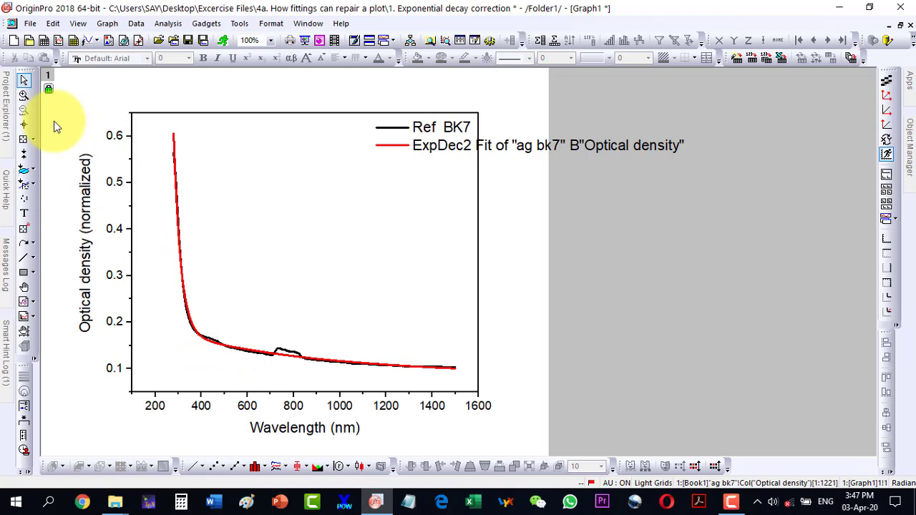
{"action": "left_click", "coordinate": [23, 95]}
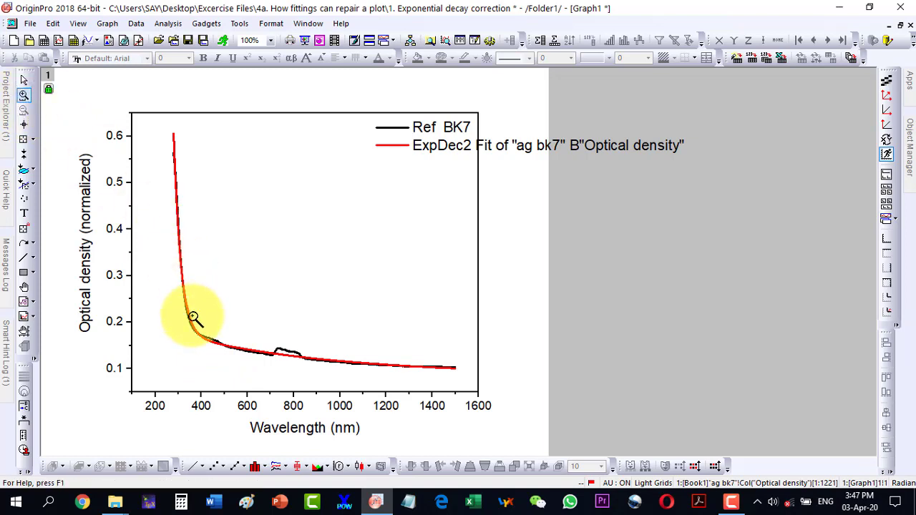
{"action": "left_click_drag", "start_coordinate": [192, 317], "coordinate": [425, 380]}
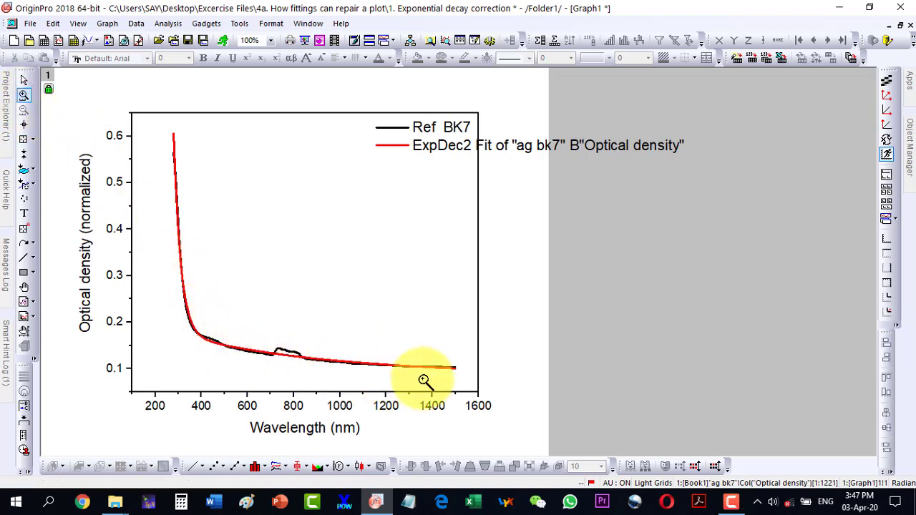
{"action": "left_click", "coordinate": [24, 95]}
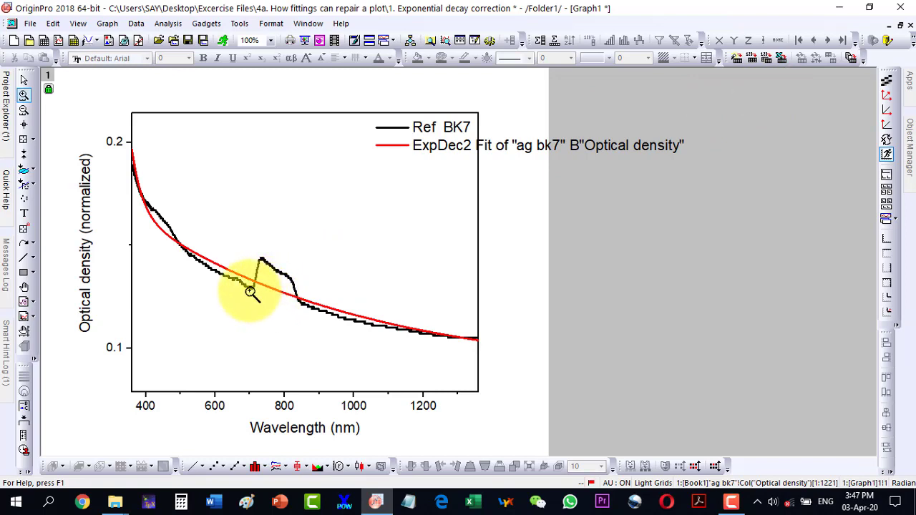
{"action": "left_click", "coordinate": [900, 25]}
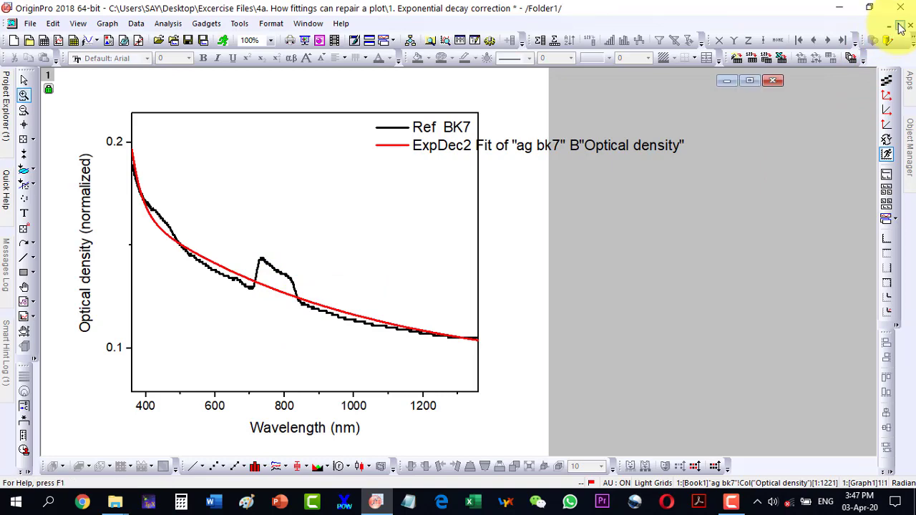
Step: Maximize Book1, copy columns A and B from FitNLCurve1, and return to the ag bk7 sheet
{"action": "left_click", "coordinate": [267, 80]}
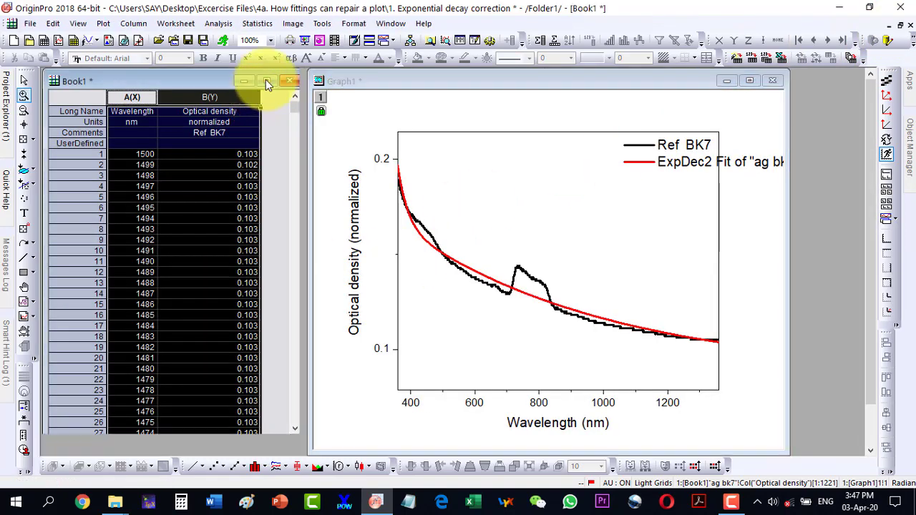
{"action": "left_click", "coordinate": [145, 451]}
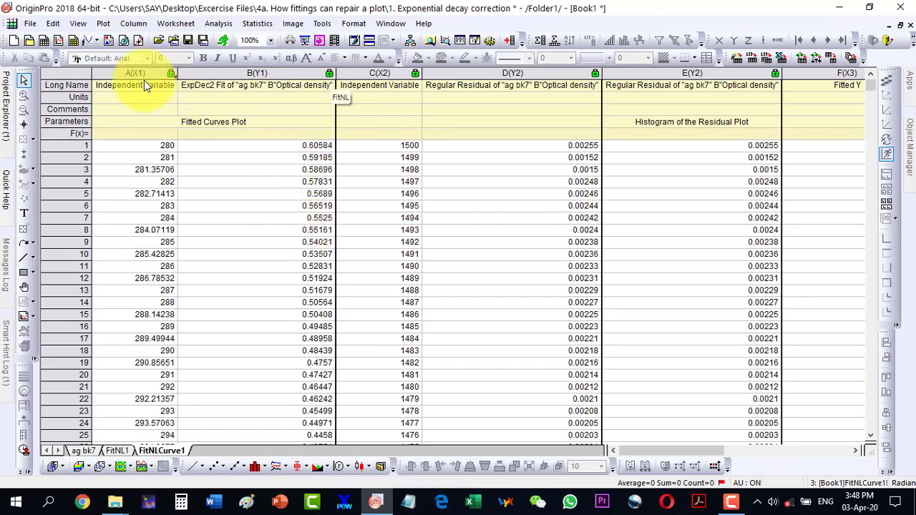
{"action": "left_click_drag", "start_coordinate": [137, 72], "coordinate": [240, 74]}
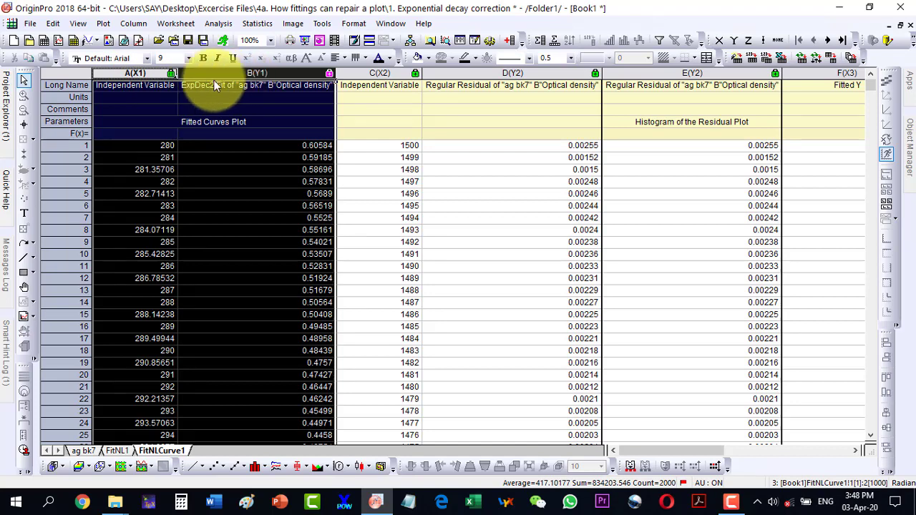
{"action": "right_click", "coordinate": [223, 76]}
{"action": "mouse_move", "coordinate": [246, 105]}
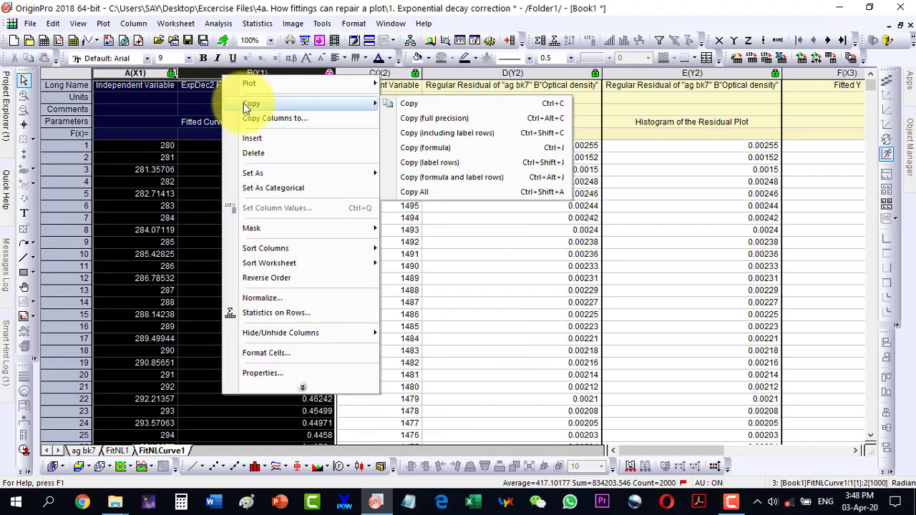
{"action": "left_click", "coordinate": [406, 104]}
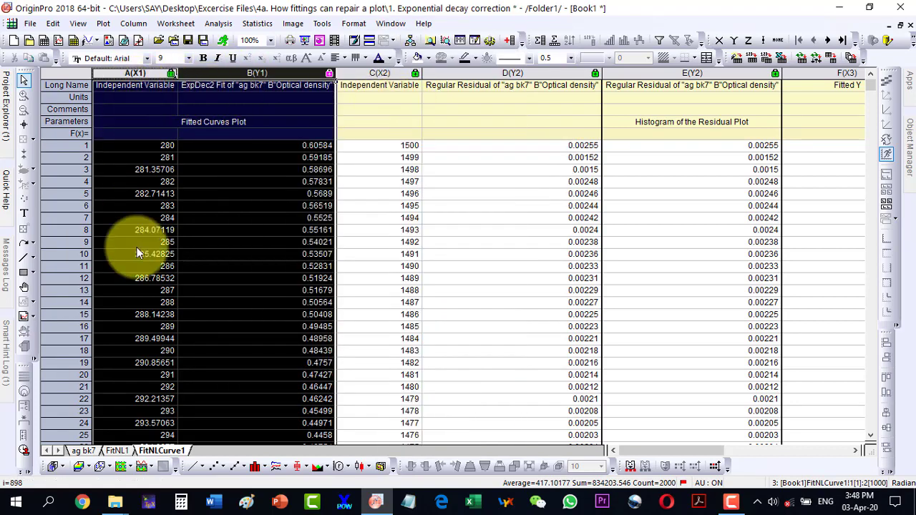
{"action": "left_click", "coordinate": [80, 451]}
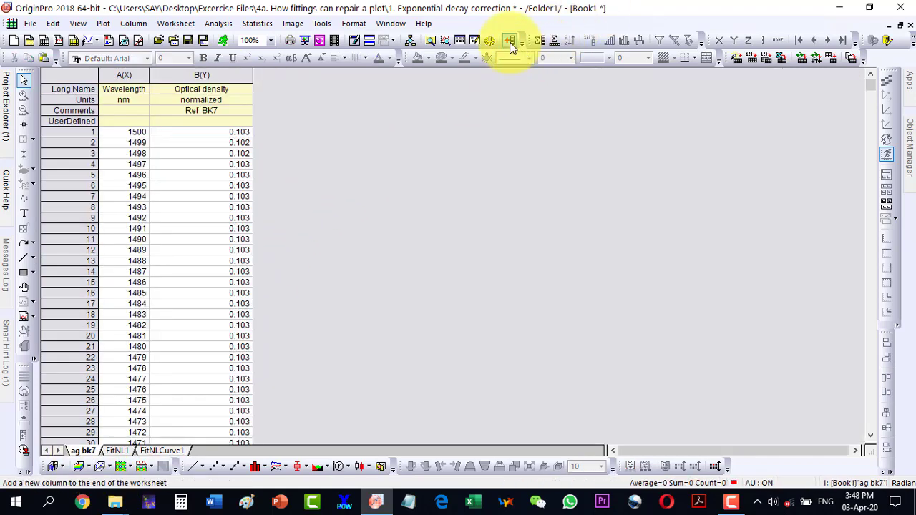
Step: Add two new columns C and D and paste the fitted data into them
{"action": "left_click", "coordinate": [511, 42]}
{"action": "left_click", "coordinate": [511, 41]}
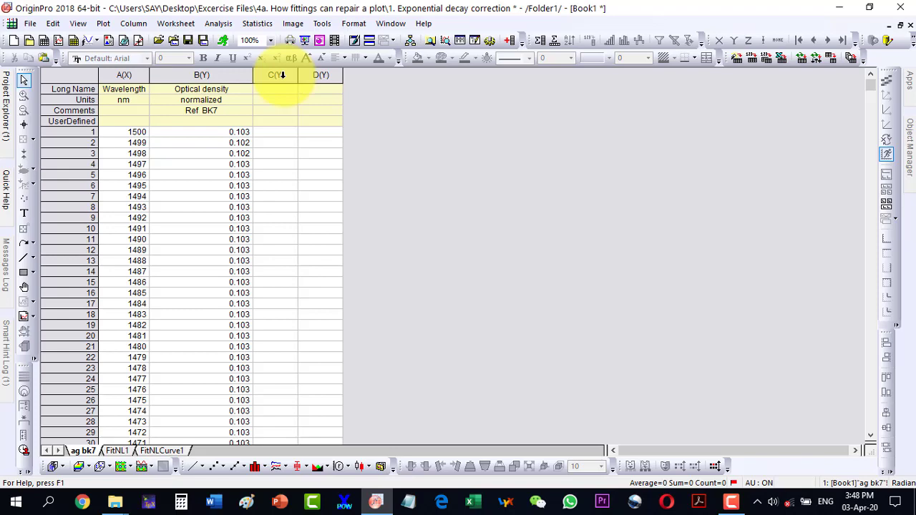
{"action": "left_click_drag", "start_coordinate": [280, 75], "coordinate": [315, 75]}
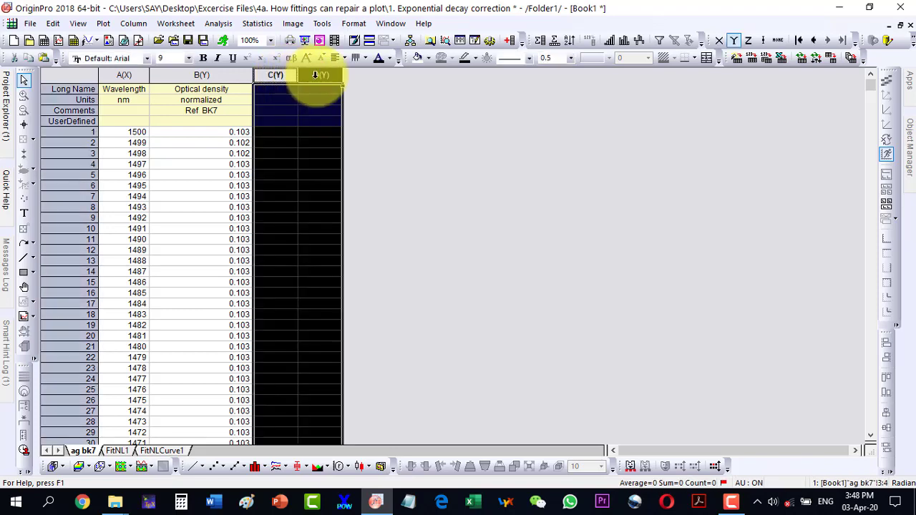
{"action": "key", "text": "ctrl+v"}
{"action": "left_click", "coordinate": [417, 188]}
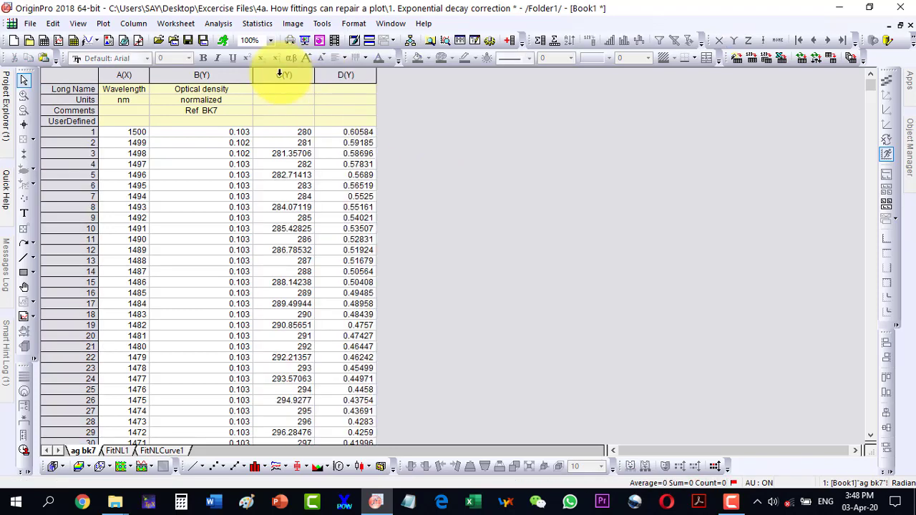
Step: Set column C as X and select columns A through D
{"action": "right_click", "coordinate": [281, 76]}
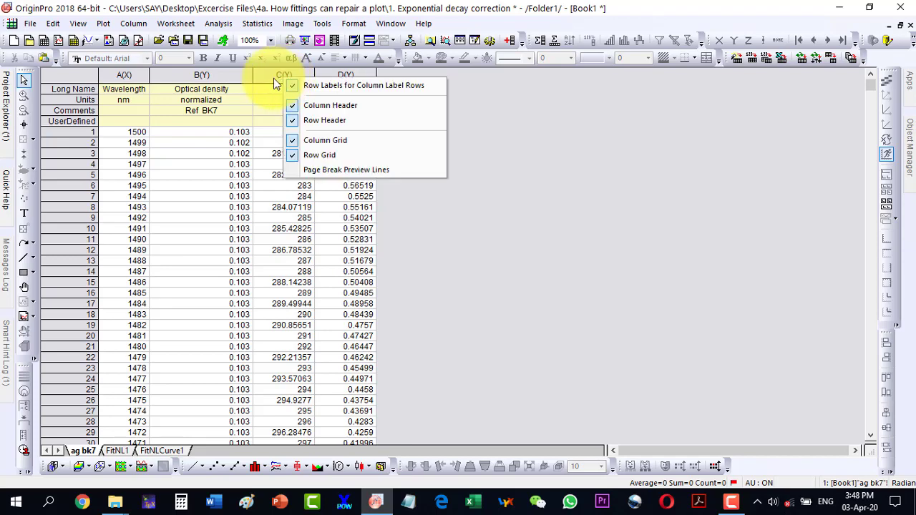
{"action": "left_click", "coordinate": [273, 77]}
{"action": "right_click", "coordinate": [272, 78]}
{"action": "mouse_move", "coordinate": [298, 177]}
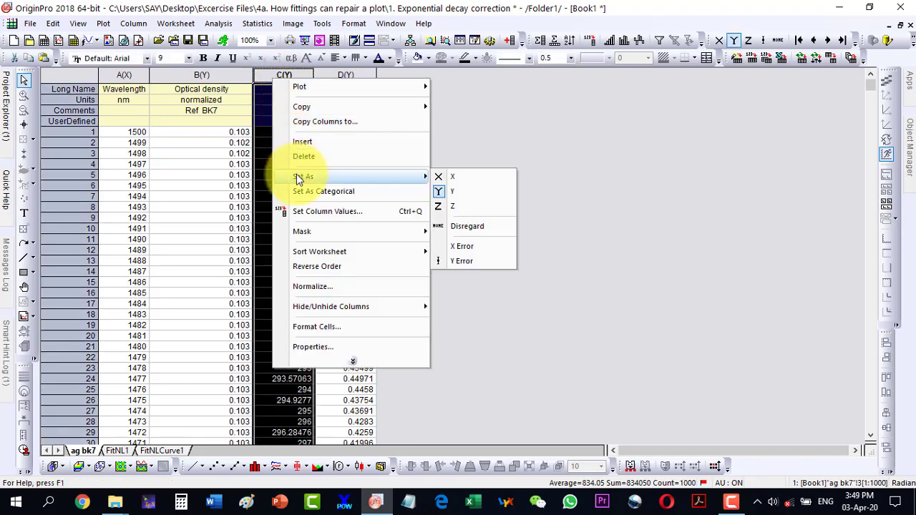
{"action": "left_click", "coordinate": [464, 179]}
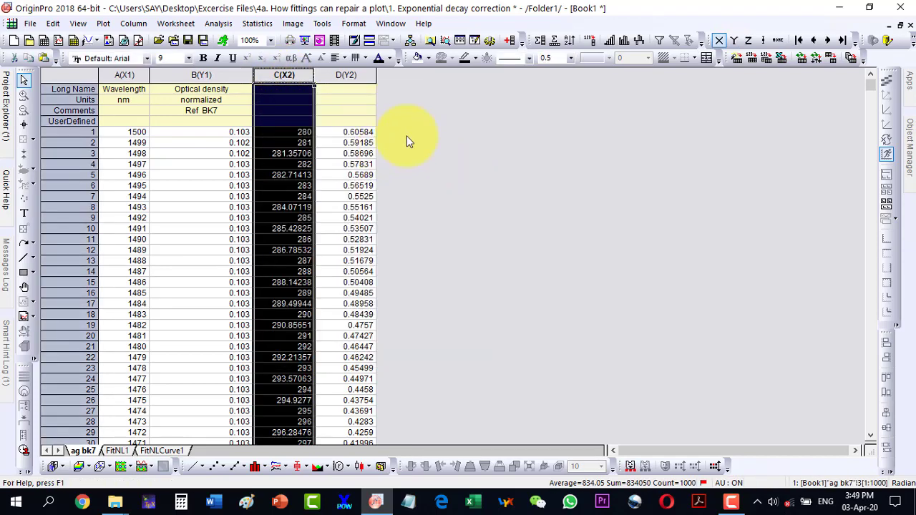
{"action": "left_click", "coordinate": [307, 121]}
{"action": "left_click_drag", "start_coordinate": [122, 74], "coordinate": [342, 80]}
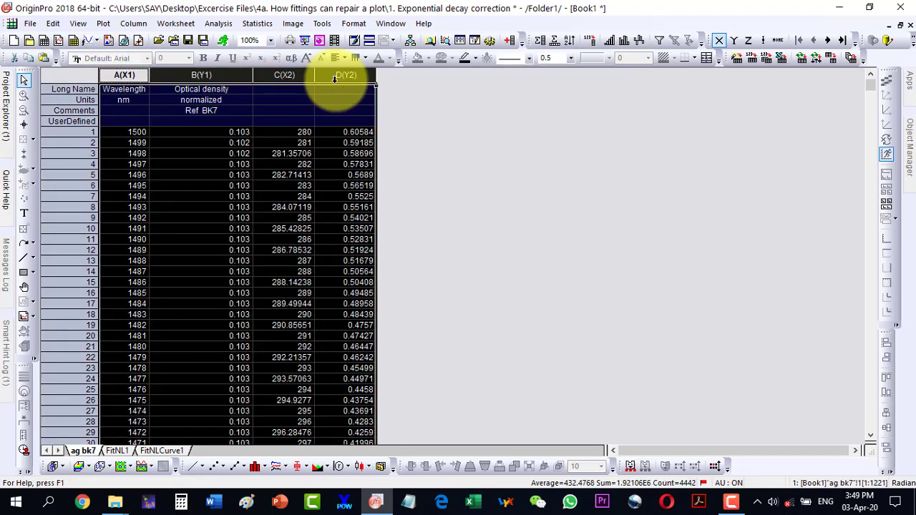
Step: Plot columns A–D as a line graph and remove the third legend entry
{"action": "left_click", "coordinate": [188, 466]}
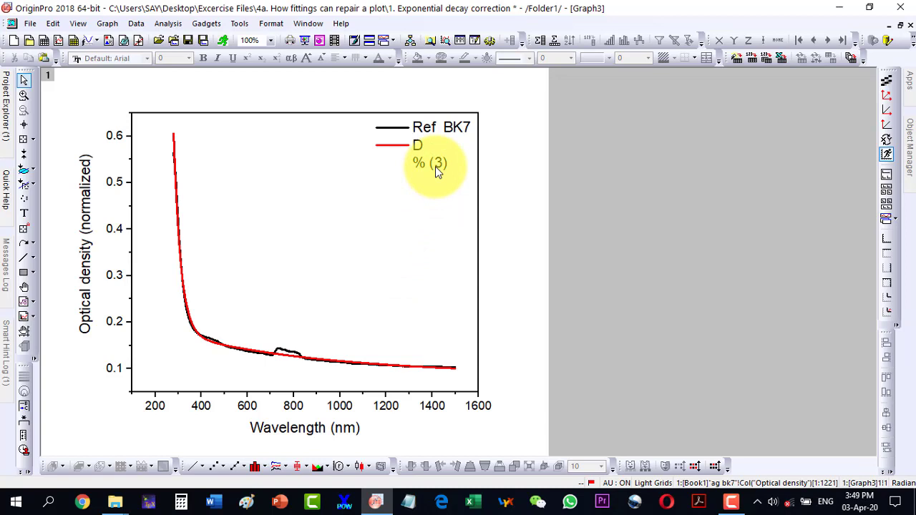
{"action": "double_click", "coordinate": [438, 171]}
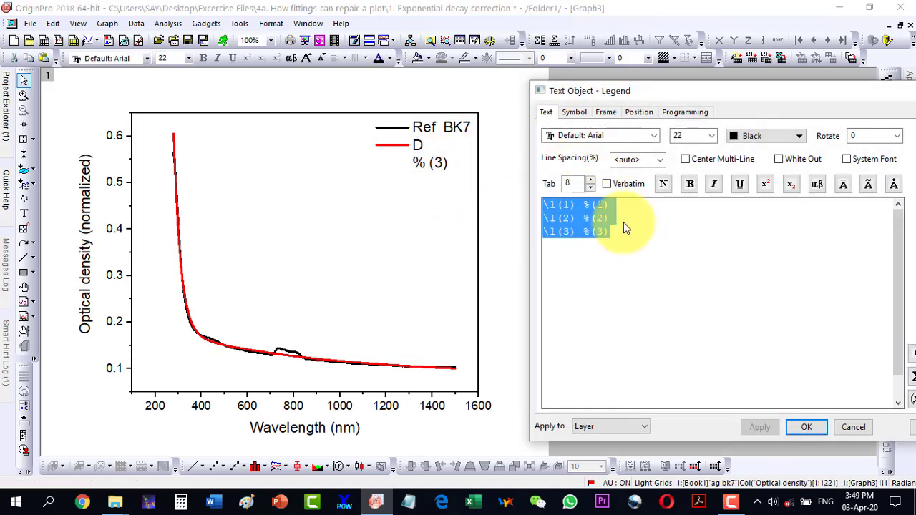
{"action": "left_click", "coordinate": [620, 222]}
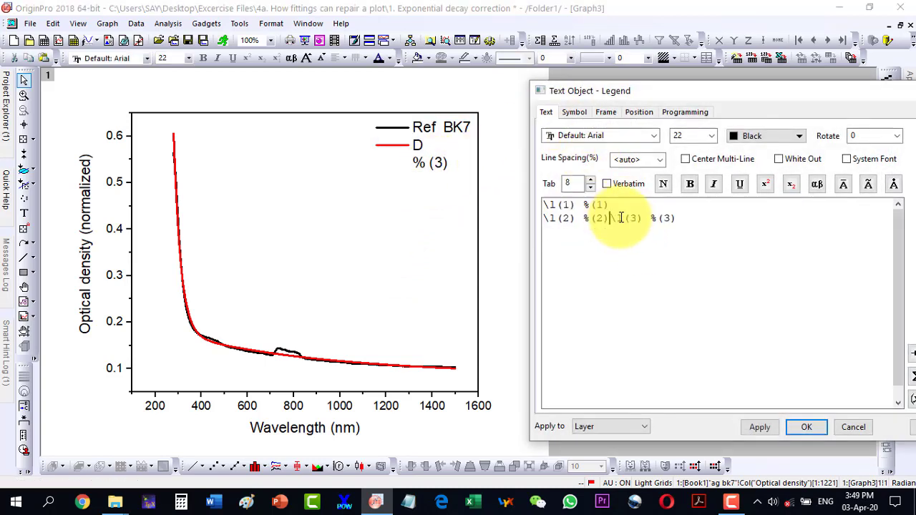
{"action": "left_click", "coordinate": [806, 426]}
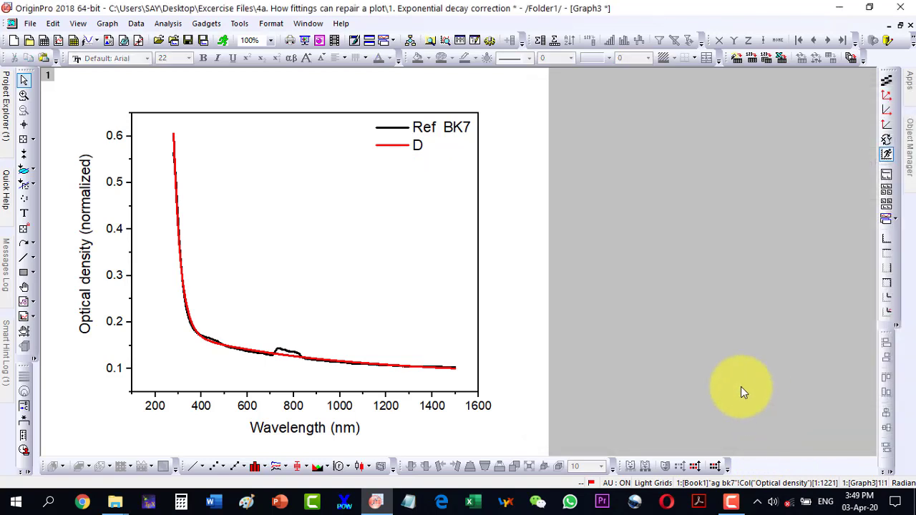
Step: Zoom the axes onto the bump near 800 nm and select the red D curve
{"action": "left_click", "coordinate": [24, 95]}
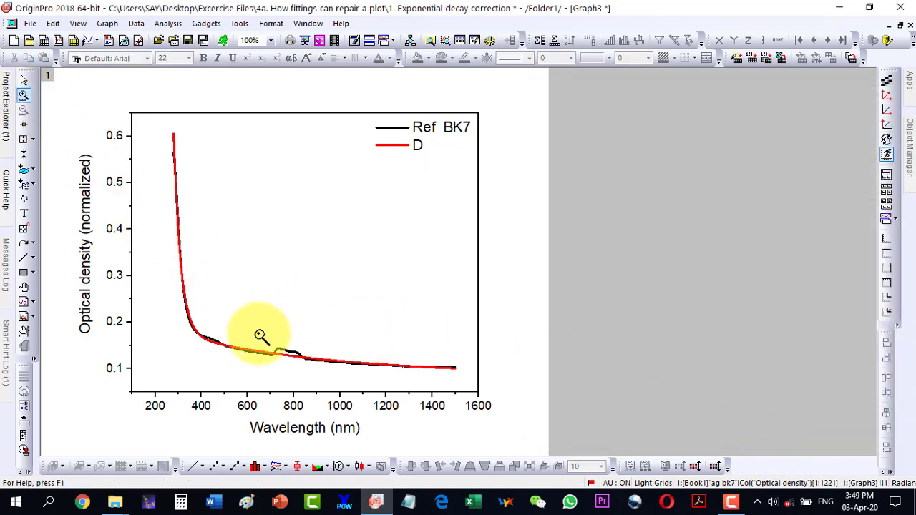
{"action": "left_click_drag", "start_coordinate": [259, 335], "coordinate": [318, 375]}
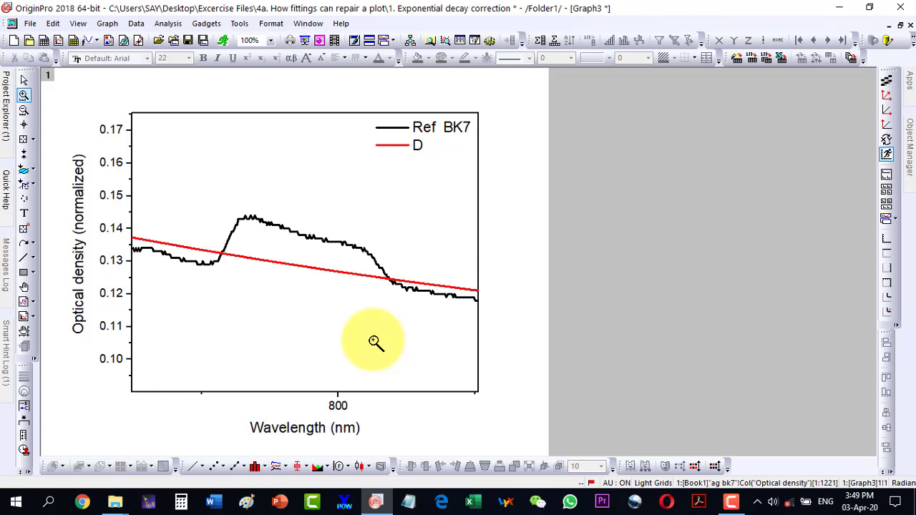
{"action": "left_click", "coordinate": [23, 80]}
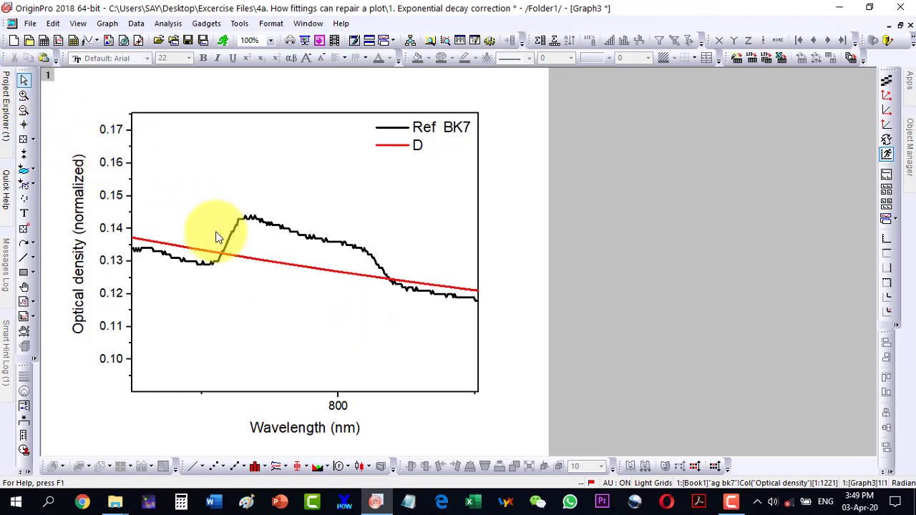
{"action": "left_click", "coordinate": [282, 268]}
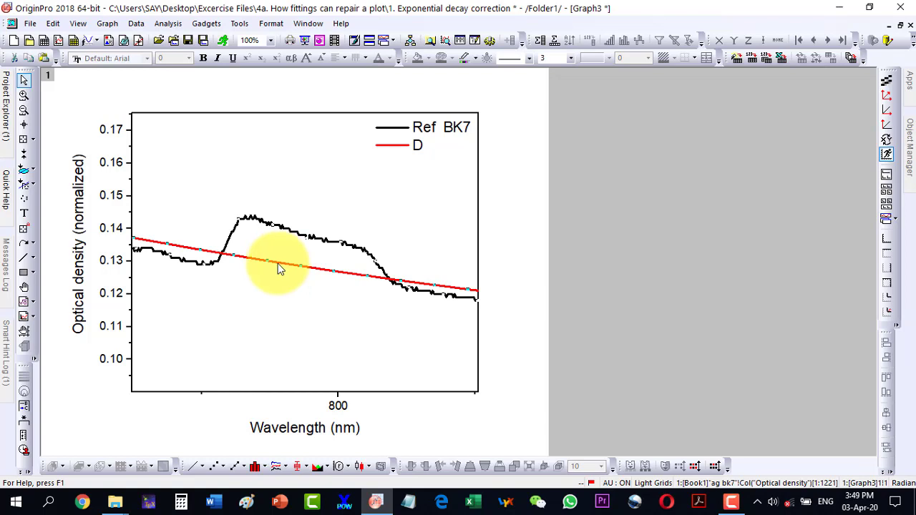
Step: Start Analysis > Data Manipulation > Vertical Translate on the red D curve
{"action": "right_click", "coordinate": [238, 255]}
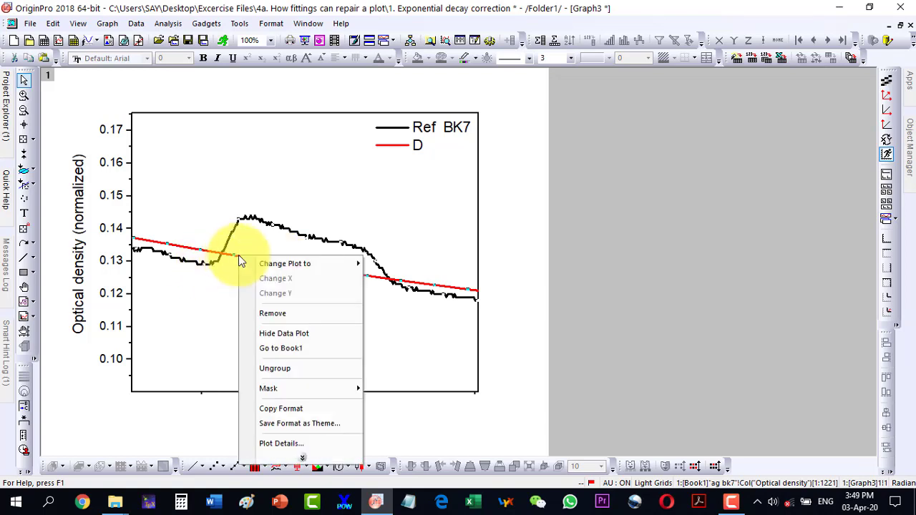
{"action": "left_click", "coordinate": [262, 369]}
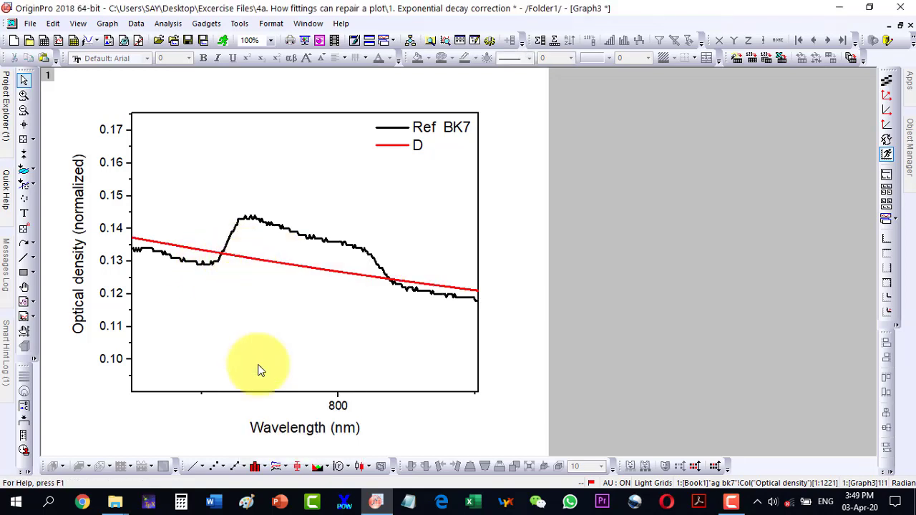
{"action": "left_click", "coordinate": [284, 266]}
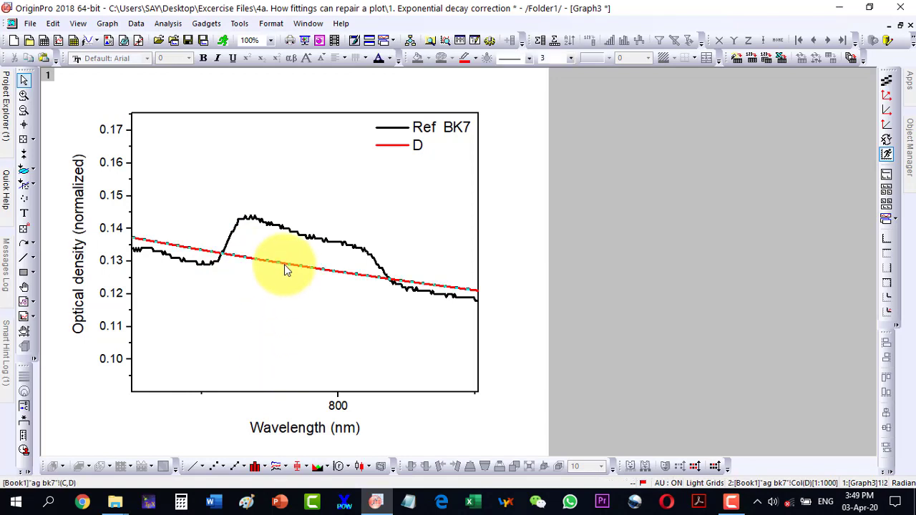
{"action": "left_click", "coordinate": [168, 24]}
{"action": "mouse_move", "coordinate": [169, 66]}
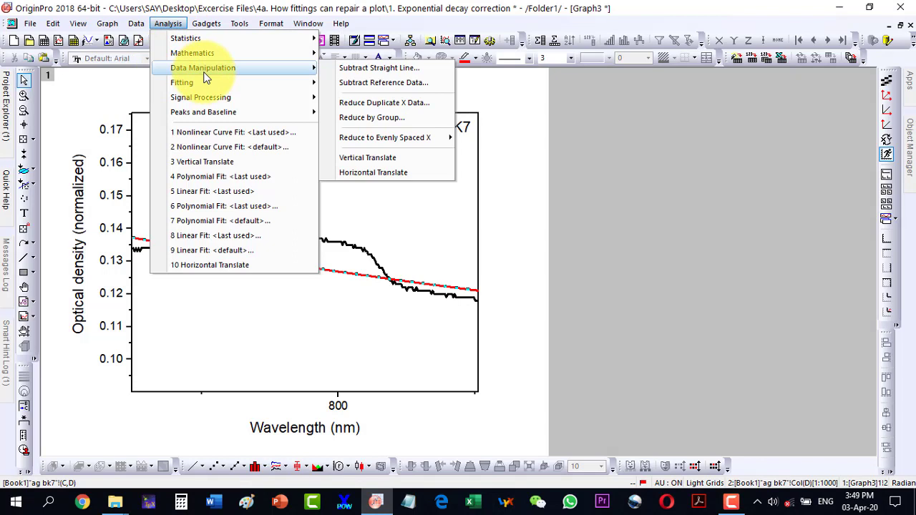
{"action": "left_click", "coordinate": [361, 158]}
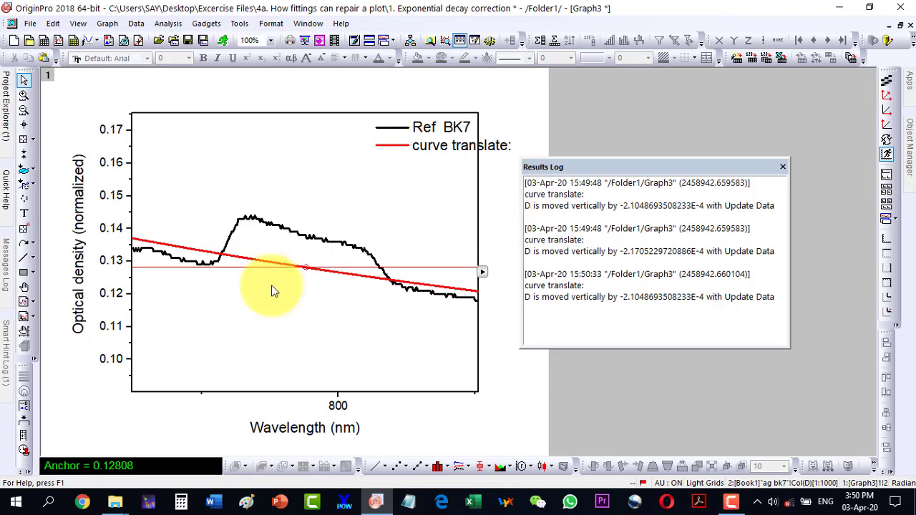
Step: Nudge the red curve down four steps and up two until aligned, then finish the translation
{"action": "left_click", "coordinate": [445, 269]}
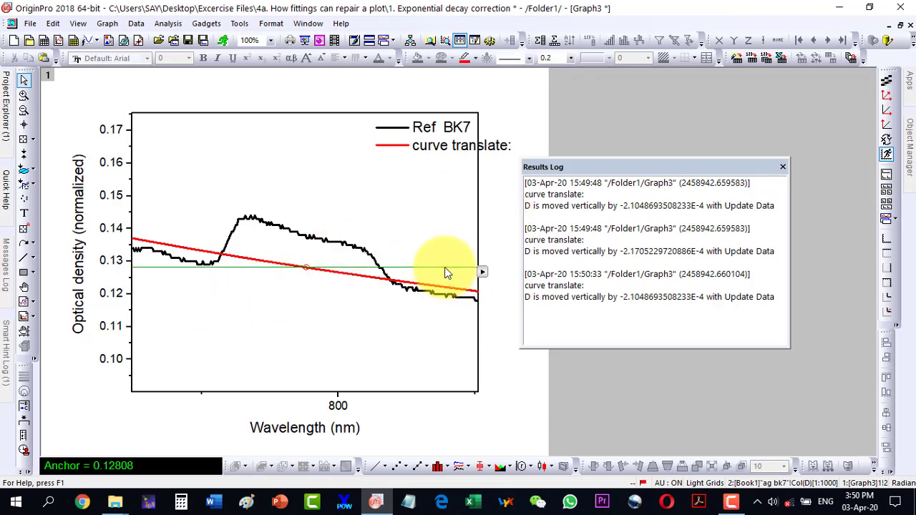
{"action": "key", "text": "Down"}
{"action": "key", "text": "Down"}
{"action": "key", "text": "Down"}
{"action": "key", "text": "Down"}
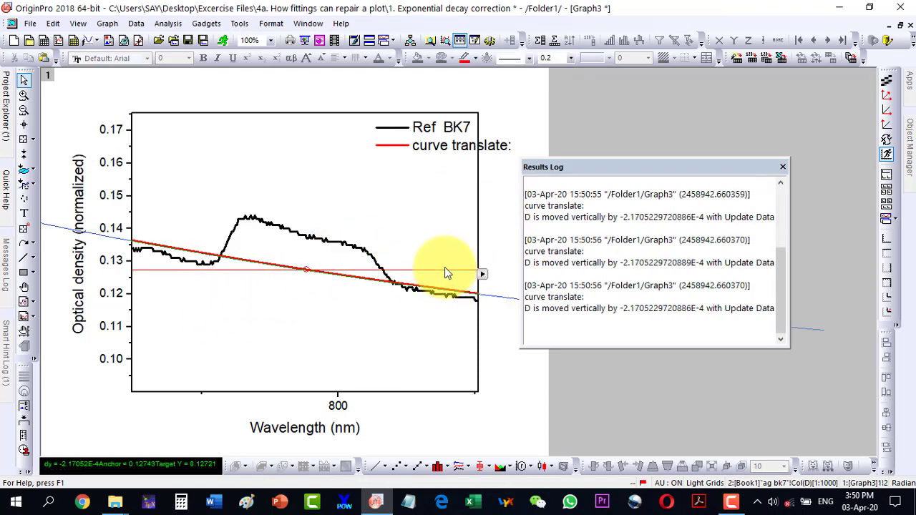
{"action": "key", "text": "Down"}
{"action": "key", "text": "Down"}
{"action": "key", "text": "Down"}
{"action": "key", "text": "Down"}
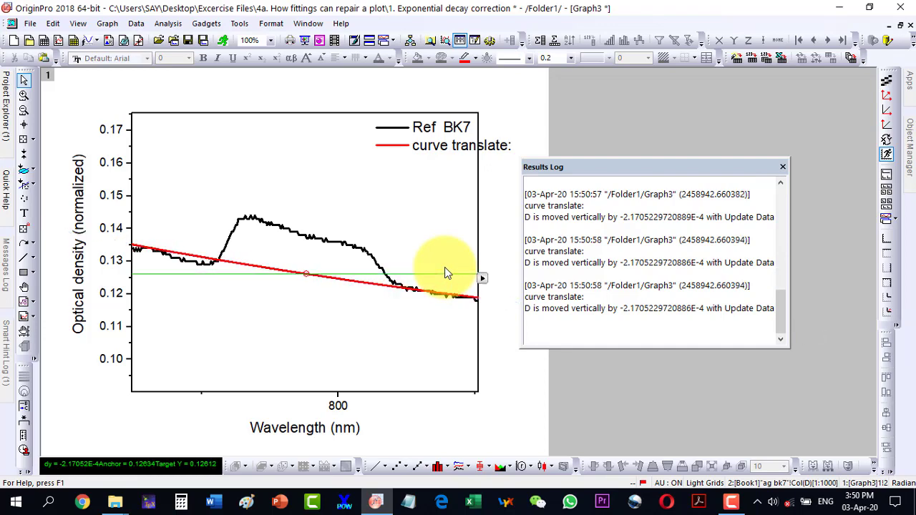
{"action": "key", "text": "Down"}
{"action": "key", "text": "Down"}
{"action": "key", "text": "Down"}
{"action": "key", "text": "Down"}
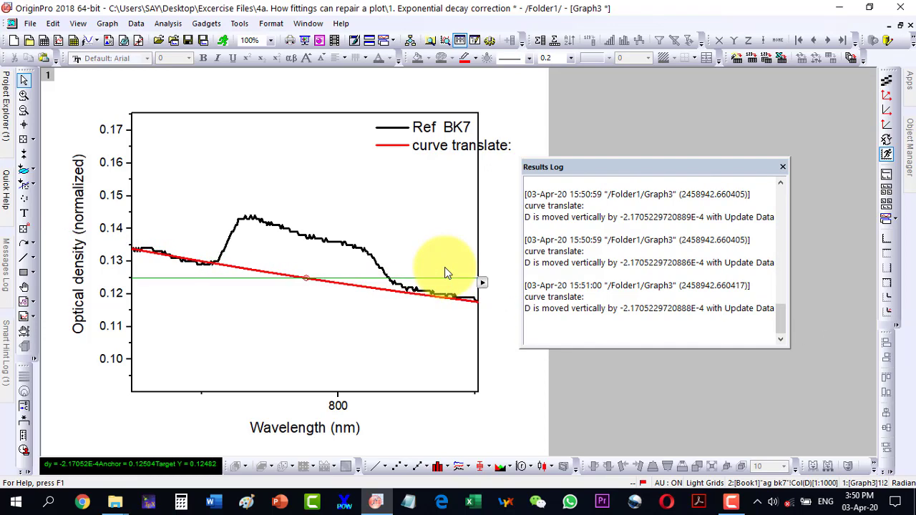
{"action": "key", "text": "Down"}
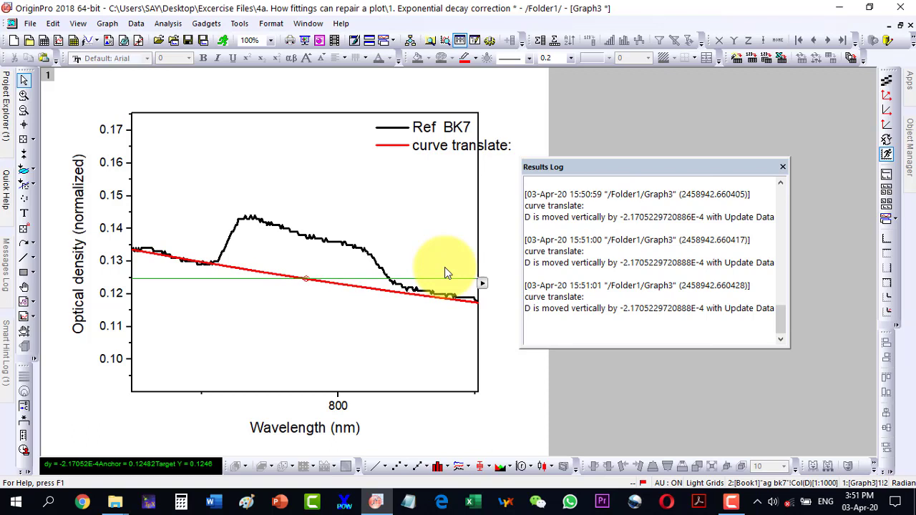
{"action": "key", "text": "Up"}
{"action": "key", "text": "Up"}
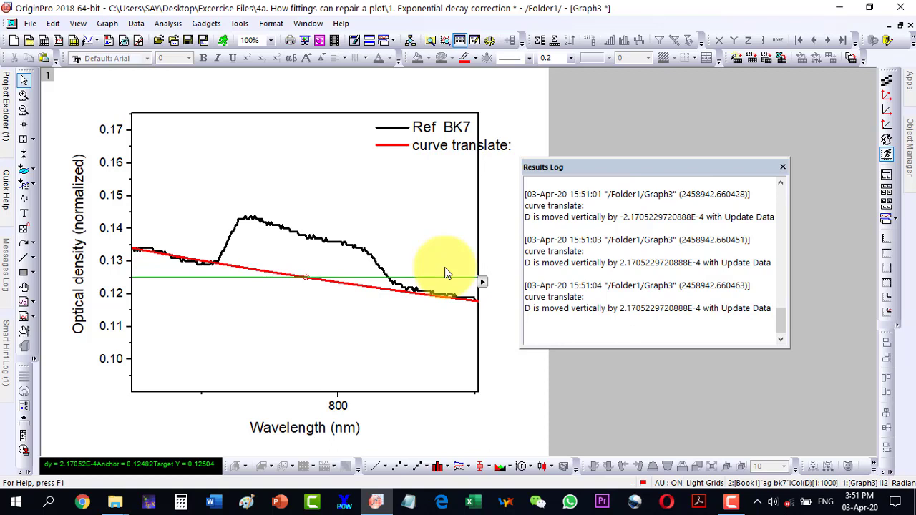
{"action": "key", "text": "Up"}
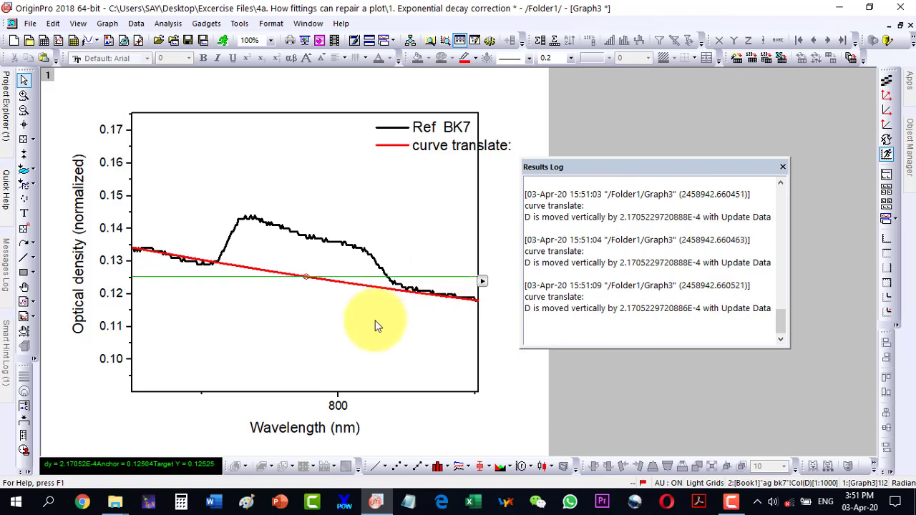
{"action": "left_click", "coordinate": [483, 282]}
{"action": "left_click", "coordinate": [512, 451]}
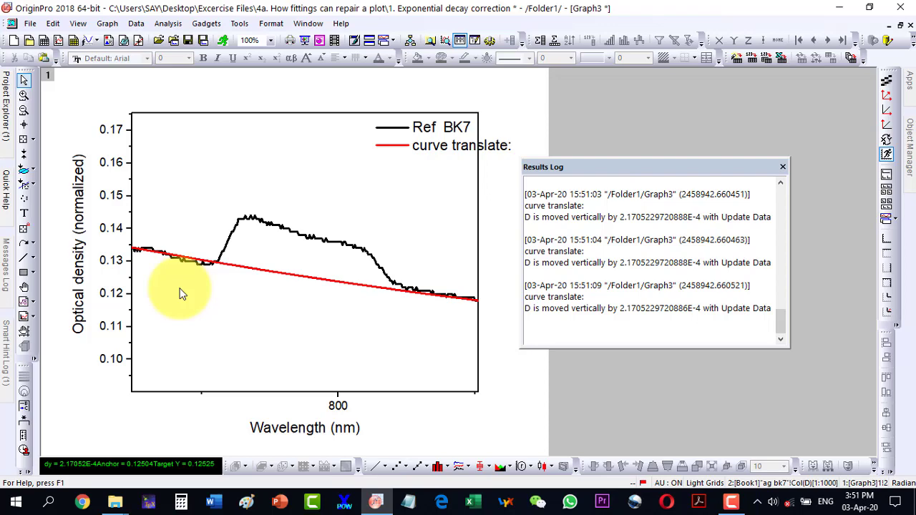
{"action": "left_click", "coordinate": [901, 25]}
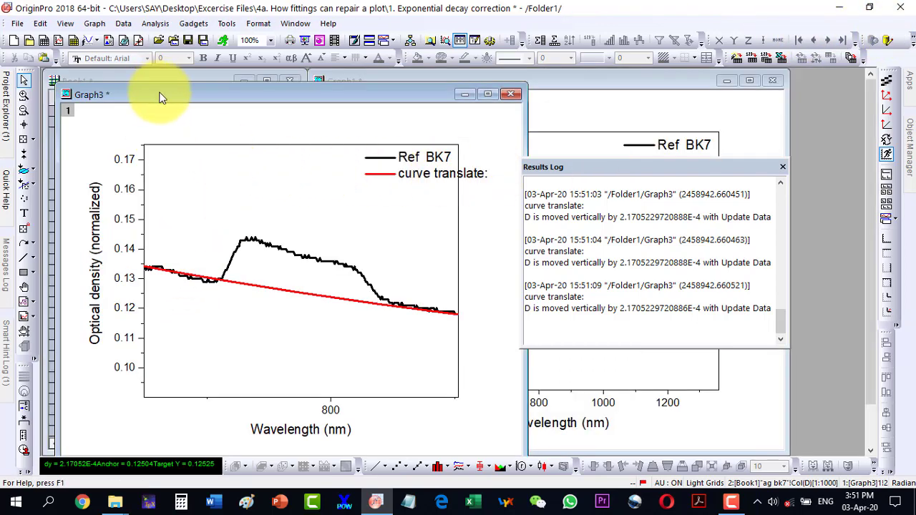
{"action": "left_click_drag", "start_coordinate": [158, 94], "coordinate": [501, 87]}
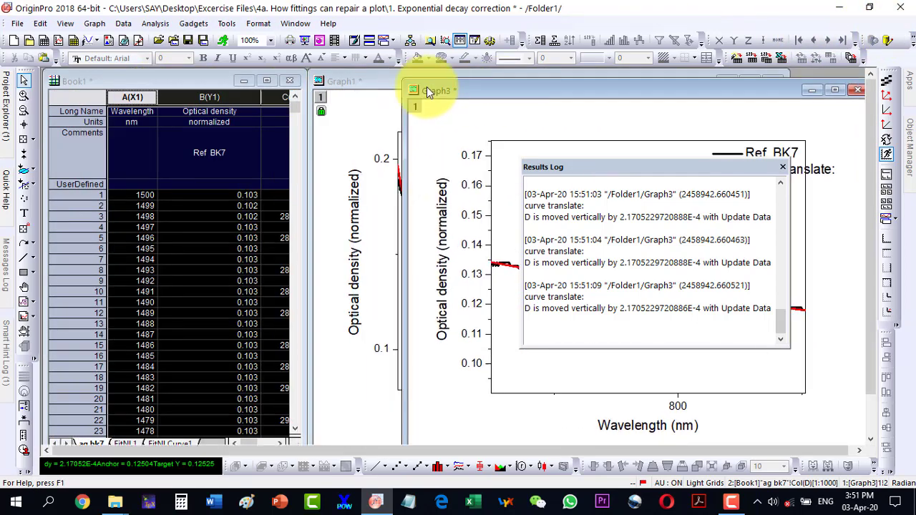
{"action": "left_click", "coordinate": [262, 79]}
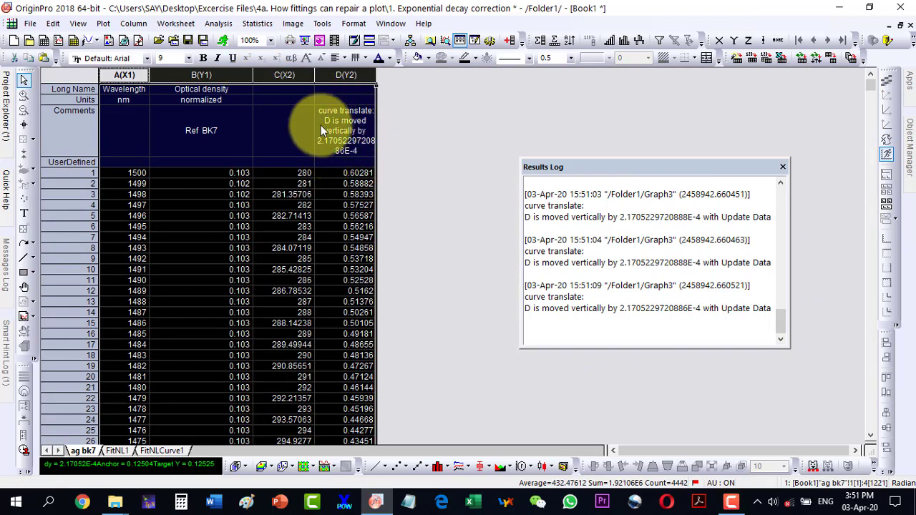
{"action": "left_click", "coordinate": [899, 24]}
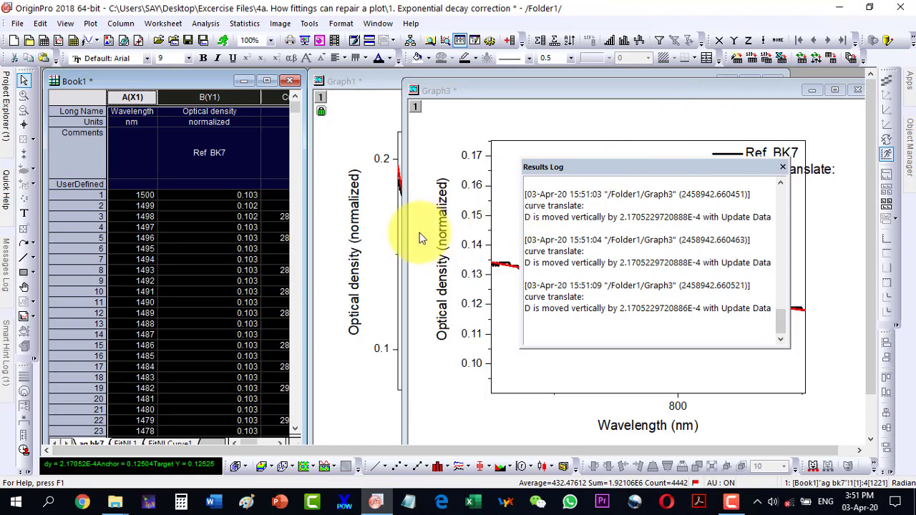
{"action": "left_click", "coordinate": [835, 89]}
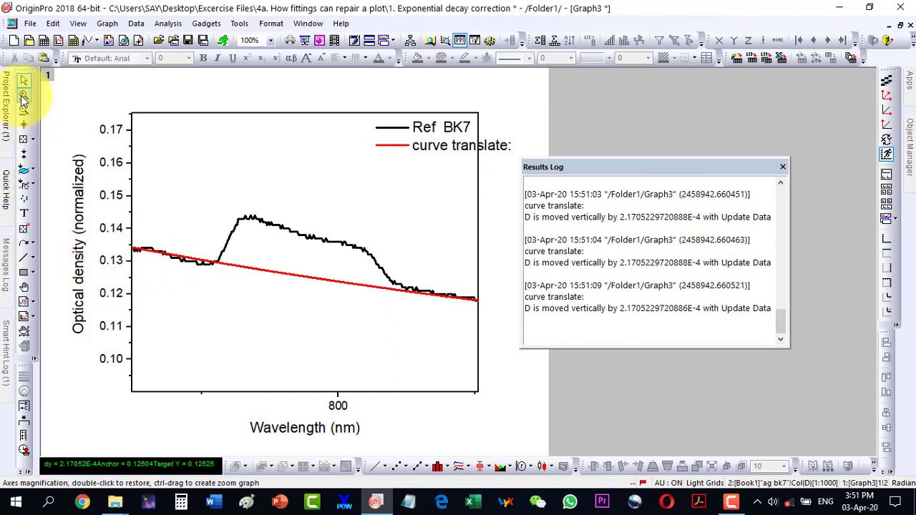
Step: Read Ref BK7 values near 675 nm and near 870 nm with the Data Reader, then close Data Info
{"action": "left_click", "coordinate": [24, 141]}
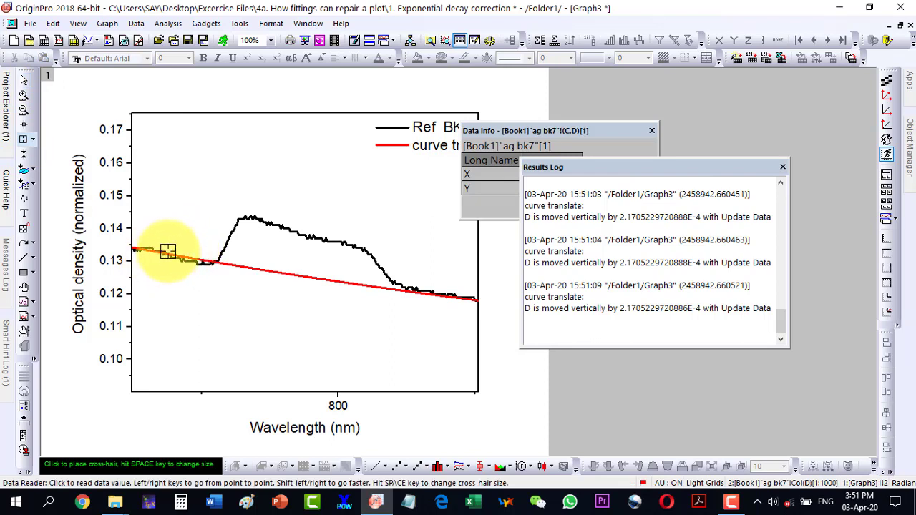
{"action": "left_click", "coordinate": [167, 254]}
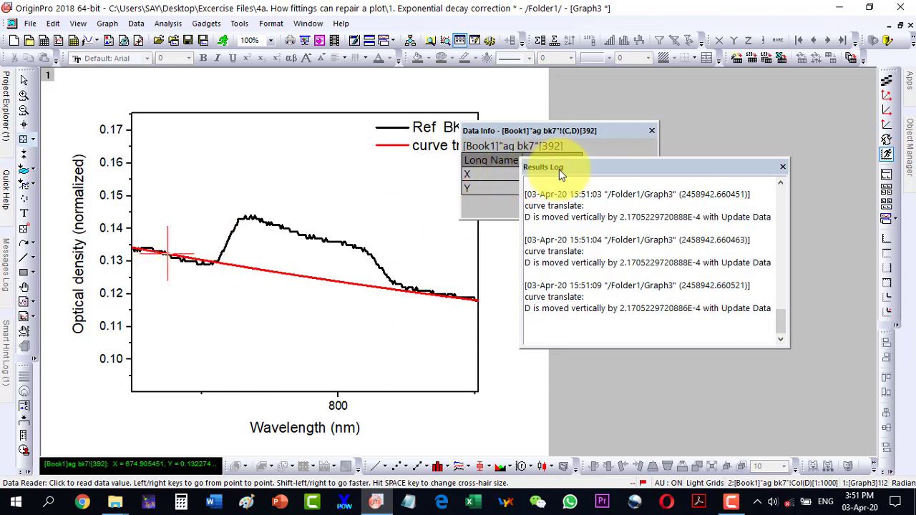
{"action": "left_click", "coordinate": [782, 167]}
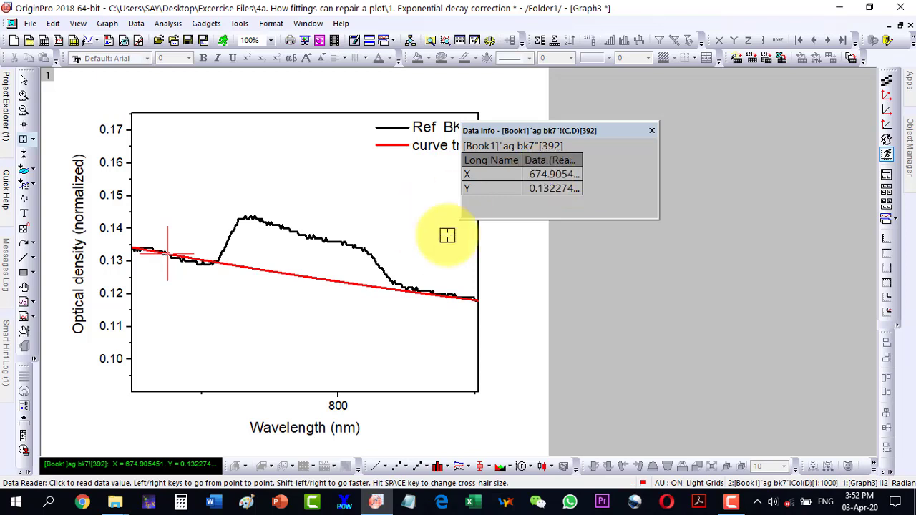
{"action": "left_click", "coordinate": [436, 295]}
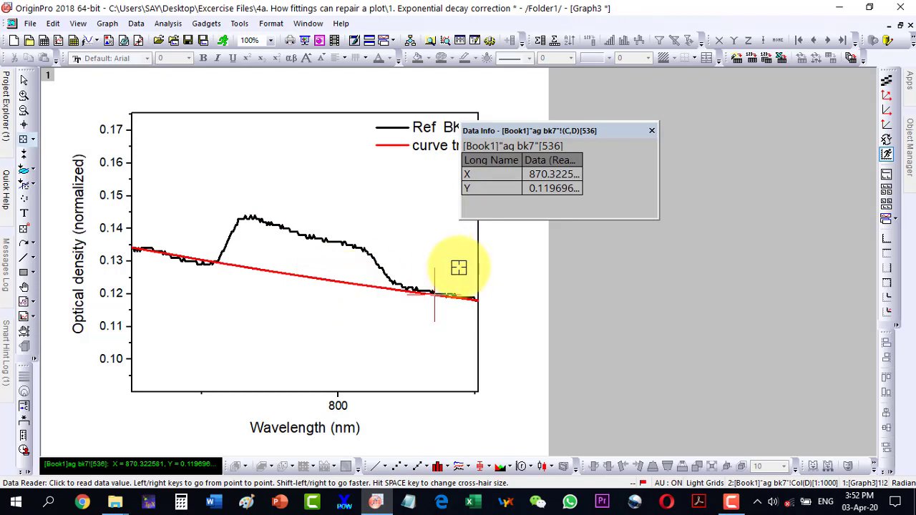
{"action": "left_click", "coordinate": [652, 133]}
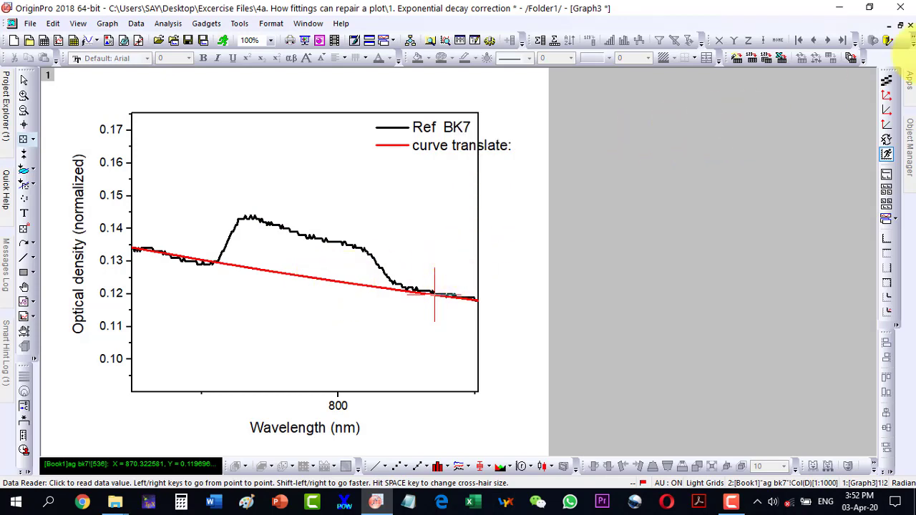
Step: Restore Graph3, switch to the Pointer tool, and maximize Book1
{"action": "left_click", "coordinate": [899, 25]}
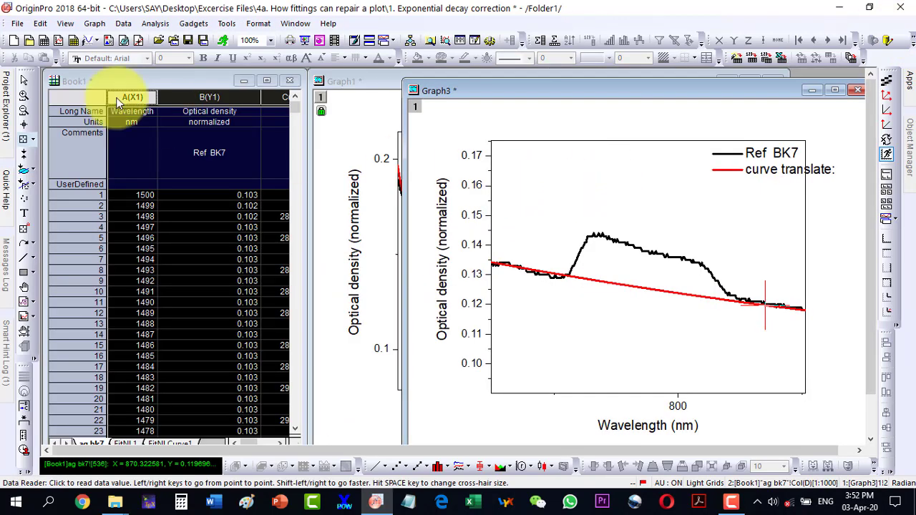
{"action": "left_click", "coordinate": [23, 80]}
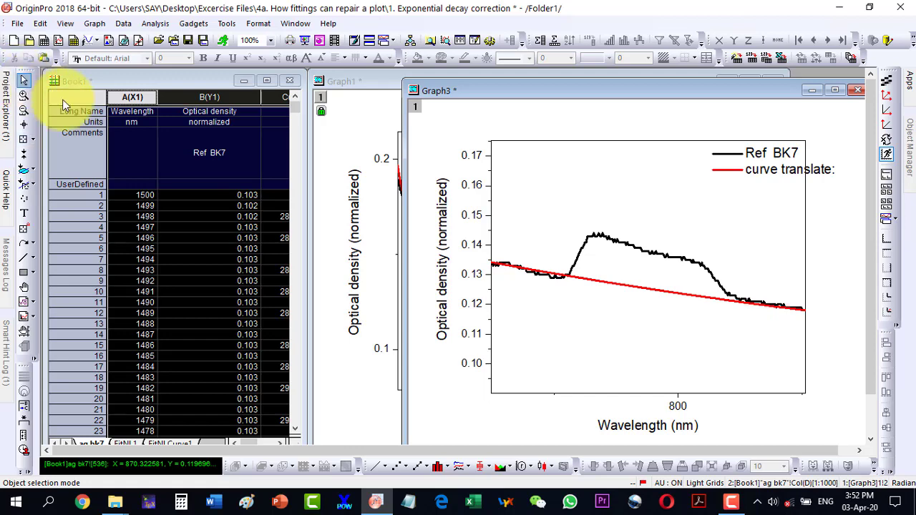
{"action": "left_click", "coordinate": [268, 81]}
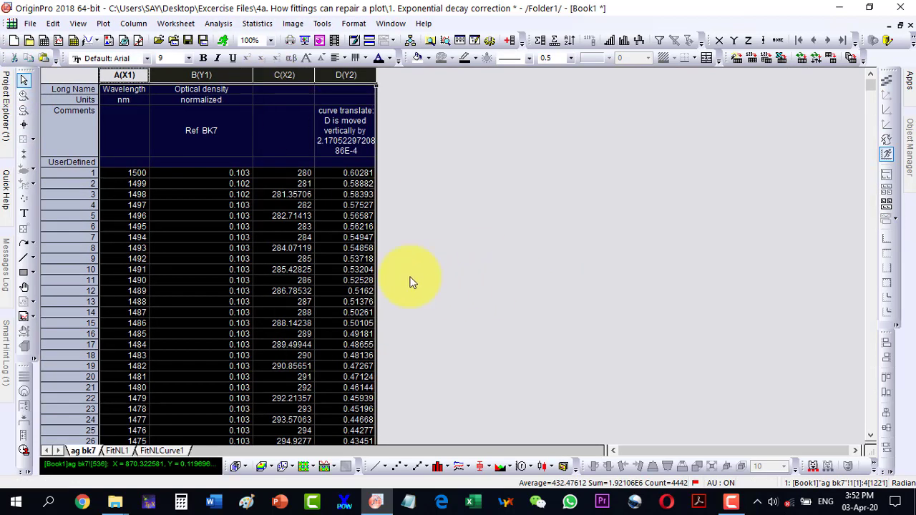
Step: Select columns C and D from 674.9 nm to 870.3 nm (C392 to D536)
{"action": "scroll", "coordinate": [287, 285], "scroll_direction": "down", "scroll_amount": 3}
{"action": "scroll", "coordinate": [287, 281], "scroll_direction": "down", "scroll_amount": 5}
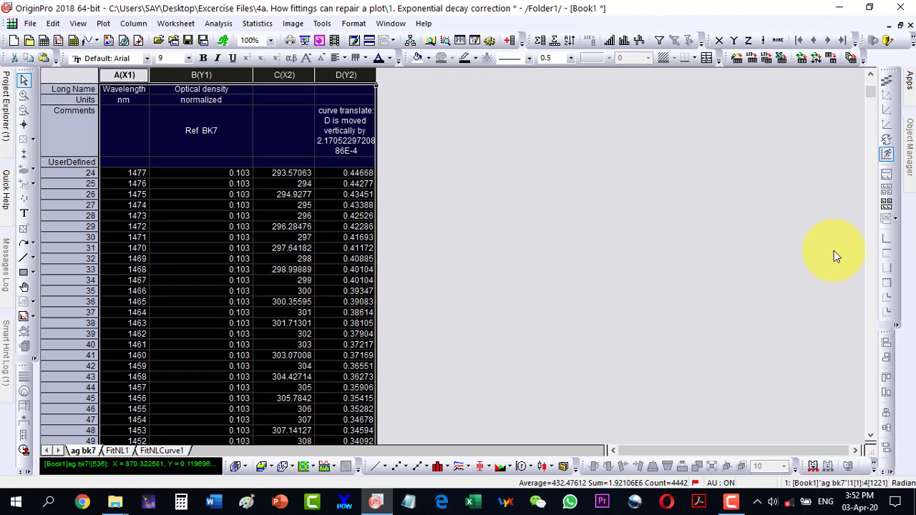
{"action": "left_click_drag", "start_coordinate": [873, 93], "coordinate": [870, 187]}
{"action": "scroll", "coordinate": [440, 279], "scroll_direction": "down", "scroll_amount": 6}
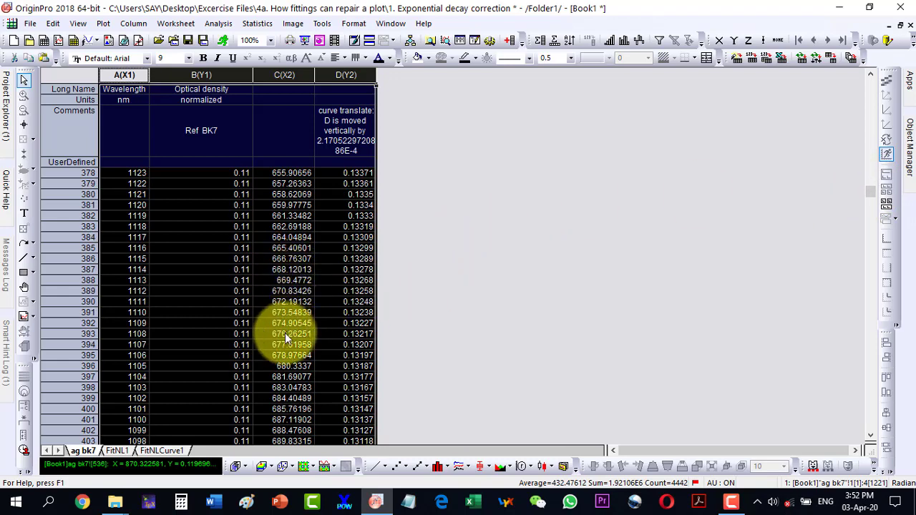
{"action": "left_click", "coordinate": [282, 324]}
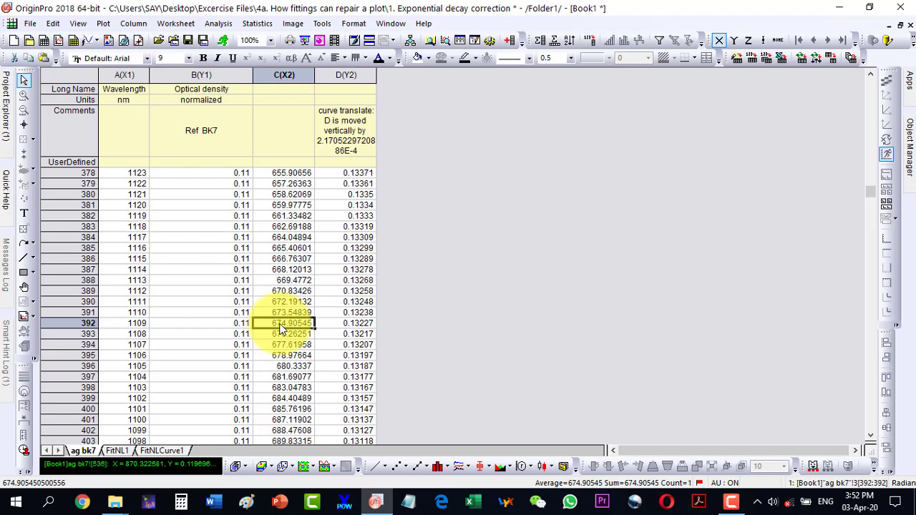
{"action": "key", "text": "shift+Right"}
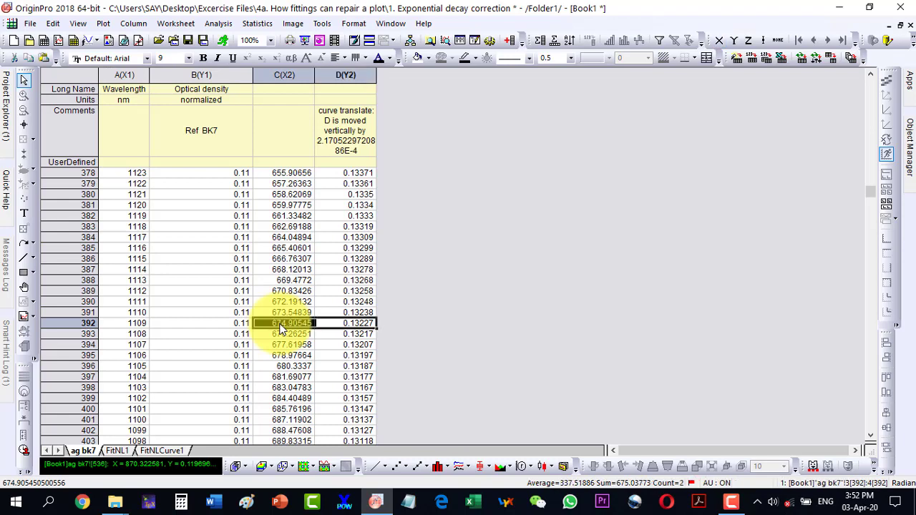
{"action": "key", "text": "shift+Down"}
{"action": "key", "text": "shift+Down"}
{"action": "key", "text": "shift+Down"}
{"action": "key", "text": "shift+Down"}
{"action": "key", "text": "shift+Down"}
{"action": "key", "text": "shift+Down"}
{"action": "key", "text": "shift+Down"}
{"action": "key", "text": "shift+Down"}
{"action": "key", "text": "shift+Down"}
{"action": "key", "text": "shift+Down"}
{"action": "key", "text": "shift+Down"}
{"action": "key", "text": "shift+Down"}
{"action": "key", "text": "shift+Down"}
{"action": "key", "text": "shift+Down"}
{"action": "key", "text": "shift+Down"}
{"action": "key", "text": "shift+Down"}
{"action": "key", "text": "shift+Down"}
{"action": "key", "text": "shift+Down"}
{"action": "key", "text": "shift+Down"}
{"action": "key", "text": "shift+Down"}
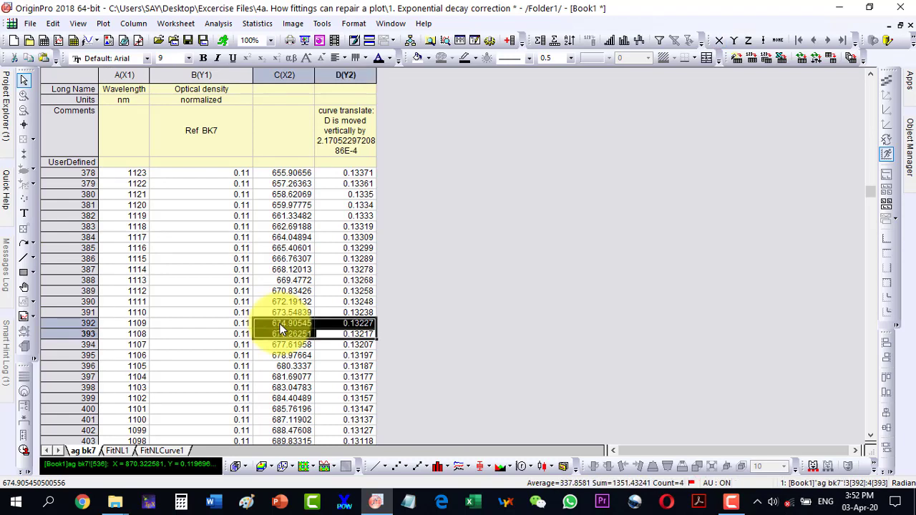
{"action": "key", "text": "shift+Down"}
{"action": "key", "text": "shift+Down"}
{"action": "key", "text": "shift+Down"}
{"action": "key", "text": "shift+Down"}
{"action": "key", "text": "shift+Down"}
{"action": "key", "text": "shift+Down"}
{"action": "key", "text": "shift+Down"}
{"action": "key", "text": "shift+Down"}
{"action": "key", "text": "shift+Down"}
{"action": "key", "text": "shift+Down"}
{"action": "key", "text": "shift+Down"}
{"action": "key", "text": "shift+Down"}
{"action": "key", "text": "shift+Down"}
{"action": "key", "text": "shift+Down"}
{"action": "key", "text": "shift+Down"}
{"action": "key", "text": "shift+Down"}
{"action": "key", "text": "shift+Down"}
{"action": "key", "text": "shift+Down"}
{"action": "key", "text": "shift+Down"}
{"action": "key", "text": "shift+Down"}
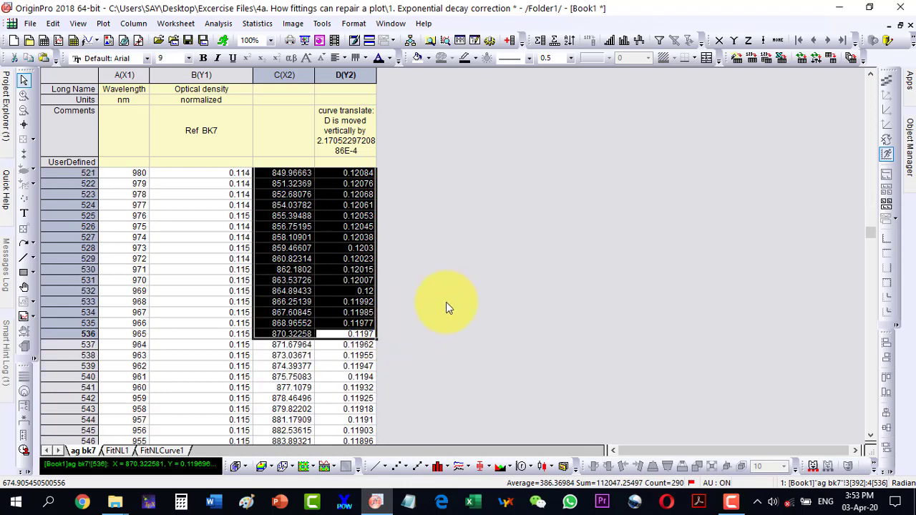
Step: Add columns E and F, paste the translated values at E1, and autofit column E
{"action": "left_click", "coordinate": [430, 259]}
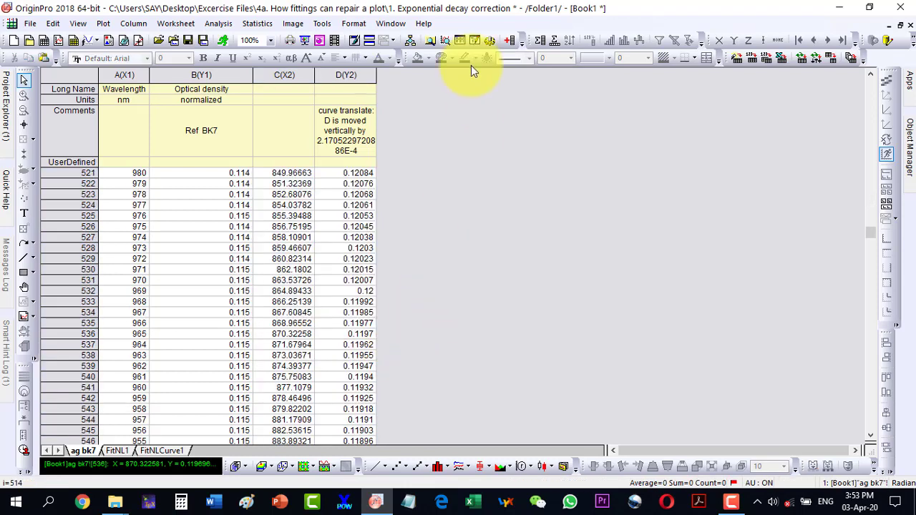
{"action": "left_click", "coordinate": [510, 45]}
{"action": "left_click", "coordinate": [511, 44]}
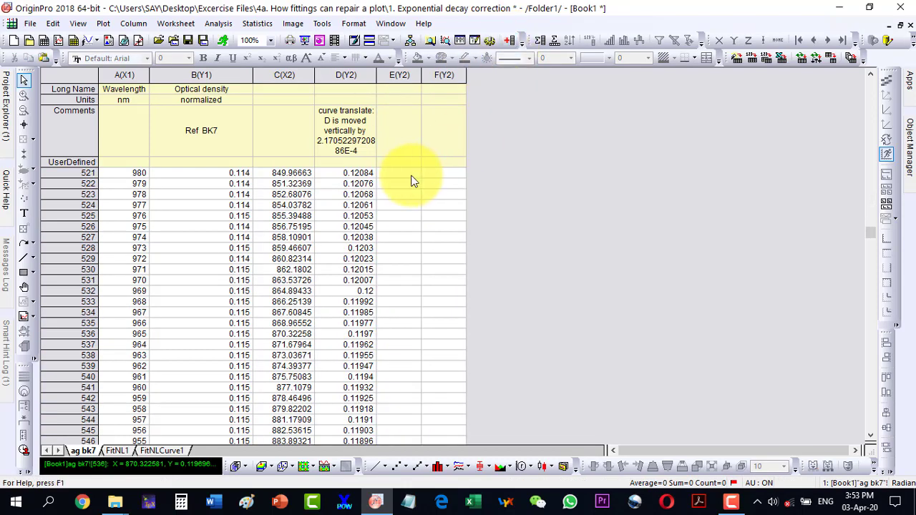
{"action": "left_click", "coordinate": [411, 174]}
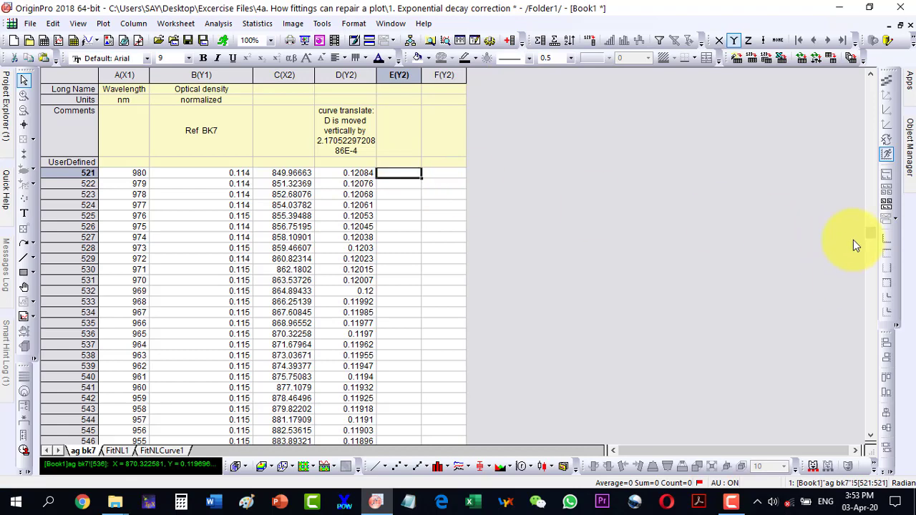
{"action": "left_click_drag", "start_coordinate": [870, 238], "coordinate": [878, 56]}
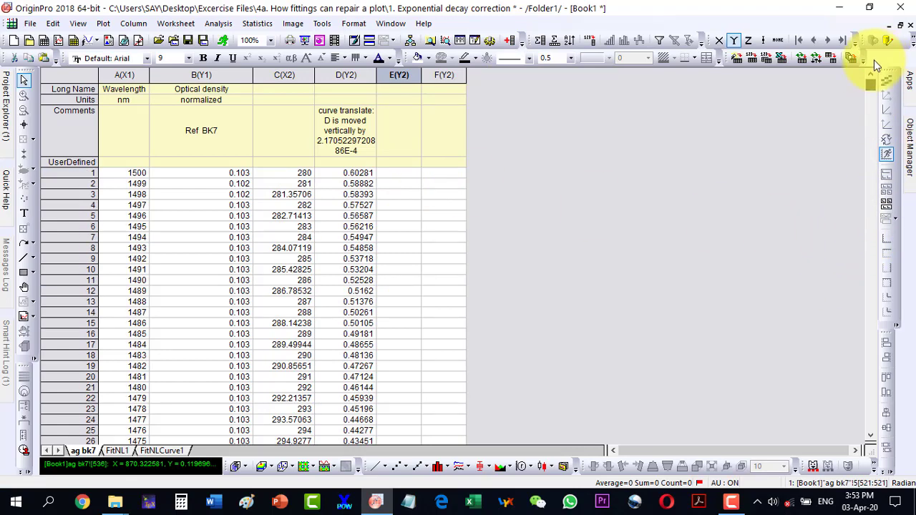
{"action": "left_click", "coordinate": [397, 173]}
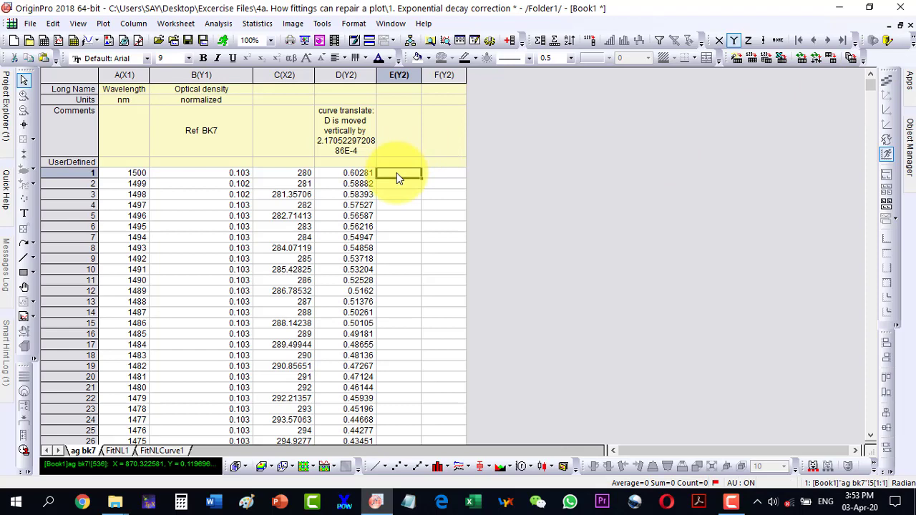
{"action": "key", "text": "ctrl+v"}
{"action": "double_click", "coordinate": [421, 74]}
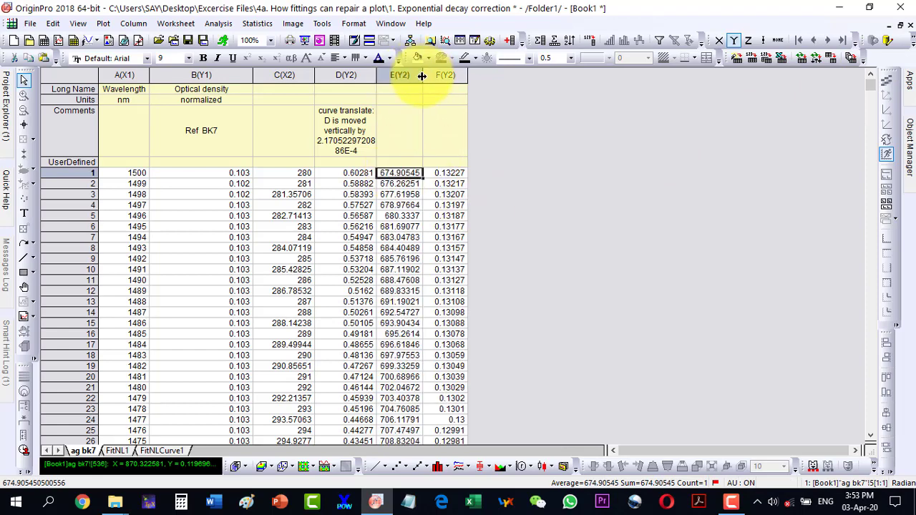
{"action": "left_click", "coordinate": [499, 208]}
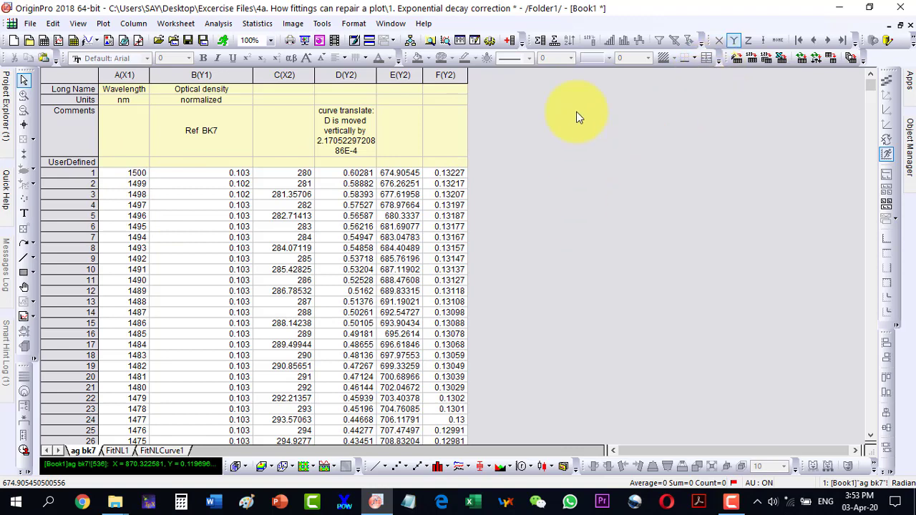
Step: Add empty columns G and H and select the Wavelength and Optical density columns
{"action": "left_click", "coordinate": [509, 40]}
{"action": "left_click", "coordinate": [509, 40]}
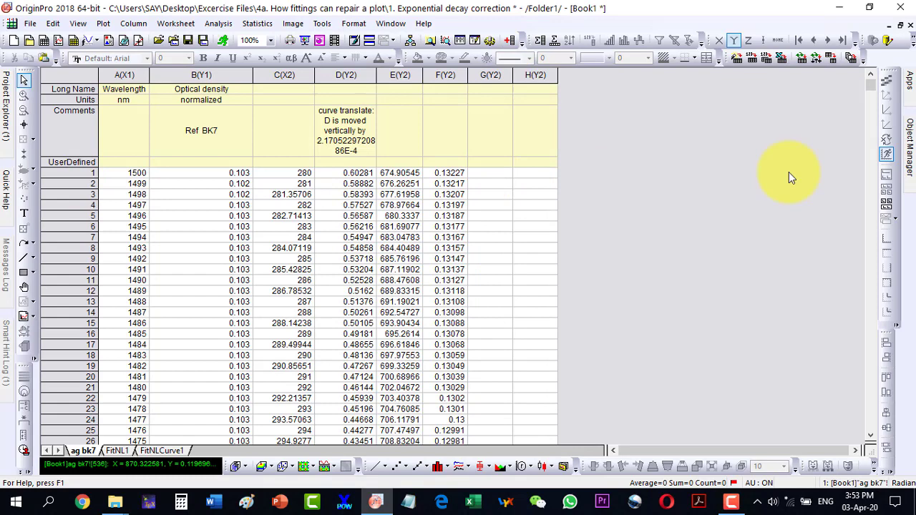
{"action": "left_click_drag", "start_coordinate": [128, 194], "coordinate": [137, 174]}
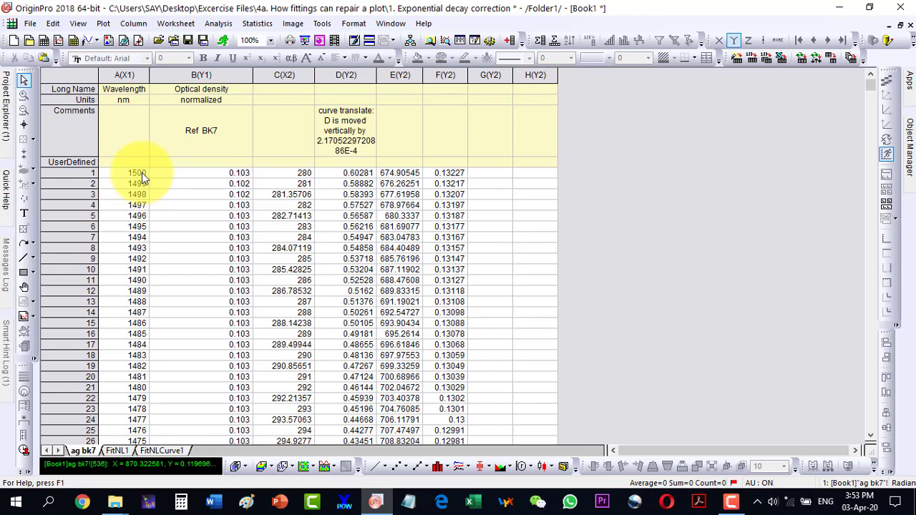
{"action": "left_click_drag", "start_coordinate": [124, 75], "coordinate": [165, 75]}
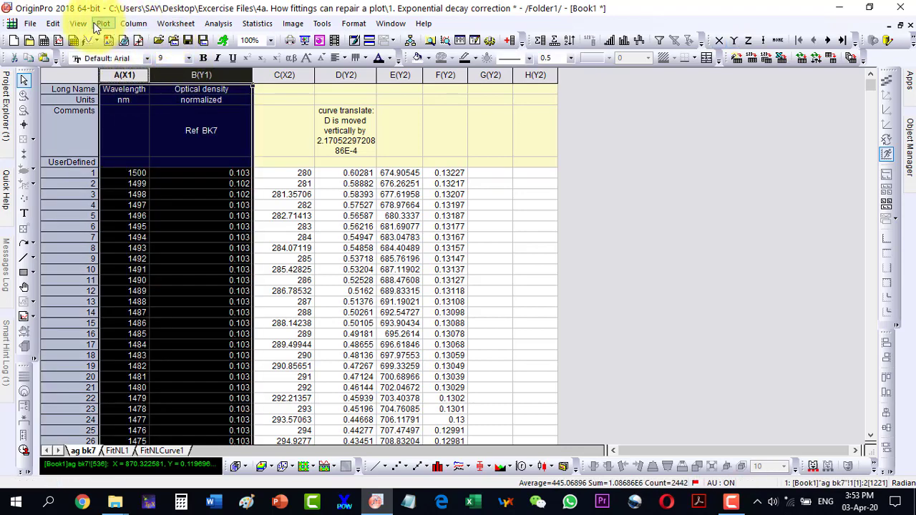
Step: Reverse the row order of columns A and B so Wavelength starts at 280 nm
{"action": "right_click", "coordinate": [120, 75]}
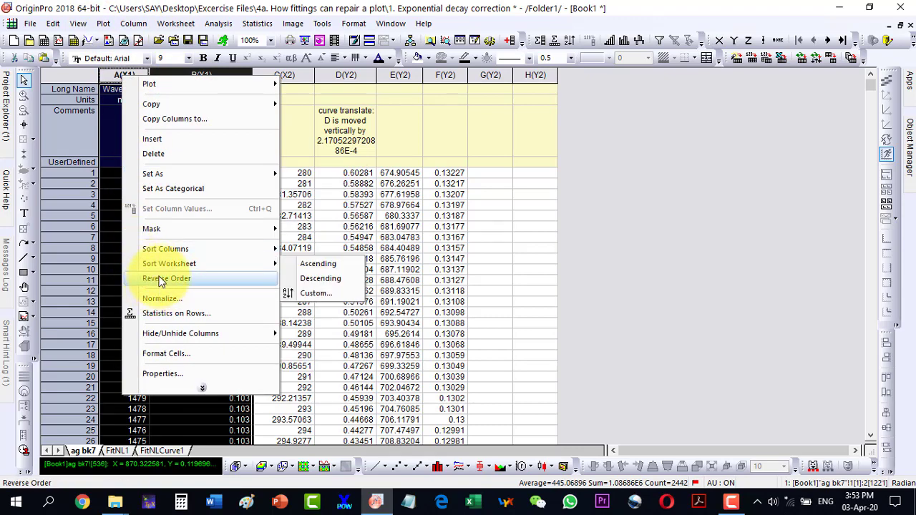
{"action": "left_click", "coordinate": [160, 280]}
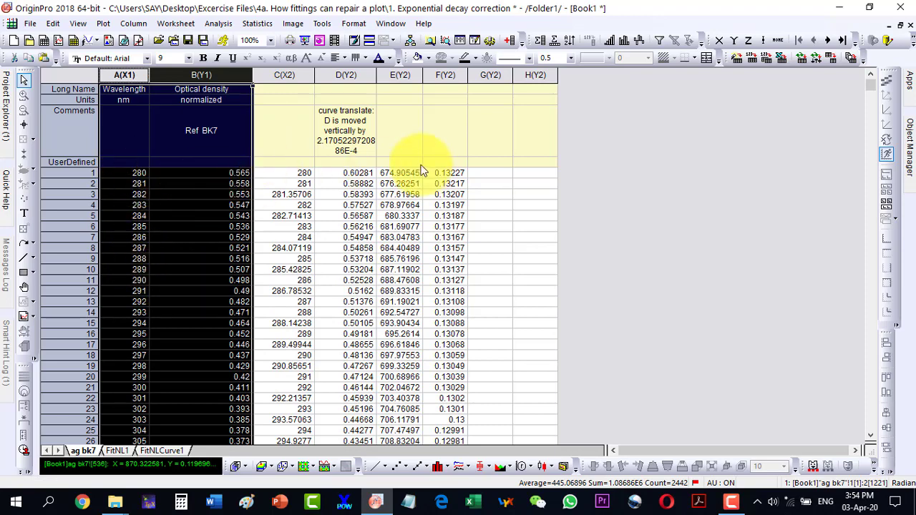
Step: Copy the wavelength and density values from A1:B down to 675 nm into columns G and H
{"action": "left_click", "coordinate": [140, 174]}
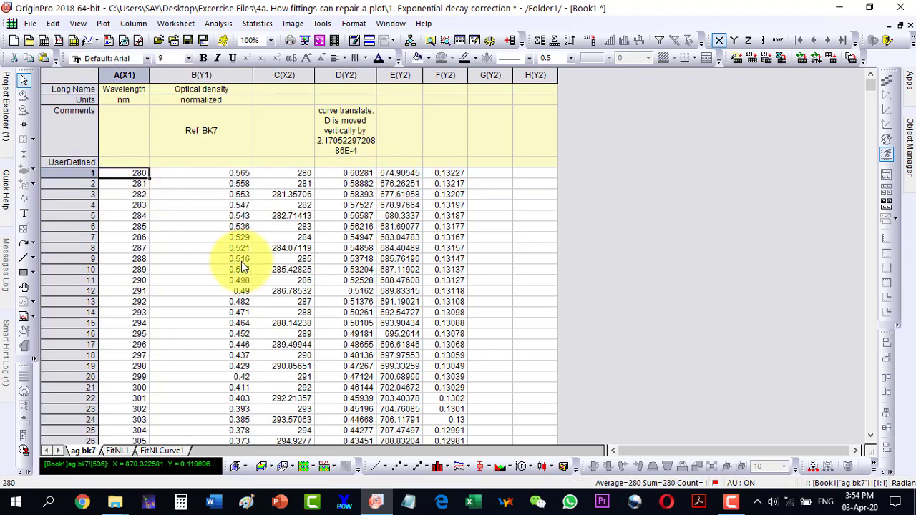
{"action": "key", "text": "shift+Right"}
{"action": "key", "text": "shift+Down"}
{"action": "key", "text": "shift+Down"}
{"action": "key", "text": "shift+Down"}
{"action": "key", "text": "shift+Down"}
{"action": "key", "text": "shift+Down"}
{"action": "key", "text": "shift+Down"}
{"action": "key", "text": "shift+Down"}
{"action": "key", "text": "shift+Down"}
{"action": "key", "text": "shift+Down"}
{"action": "key", "text": "shift+Down"}
{"action": "key", "text": "shift+Down"}
{"action": "key", "text": "shift+Down"}
{"action": "key", "text": "shift+Down"}
{"action": "key", "text": "shift+Down"}
{"action": "key", "text": "shift+Down"}
{"action": "key", "text": "shift+Down"}
{"action": "key", "text": "shift+Down"}
{"action": "key", "text": "shift+Down"}
{"action": "key", "text": "shift+Down"}
{"action": "key", "text": "shift+Down"}
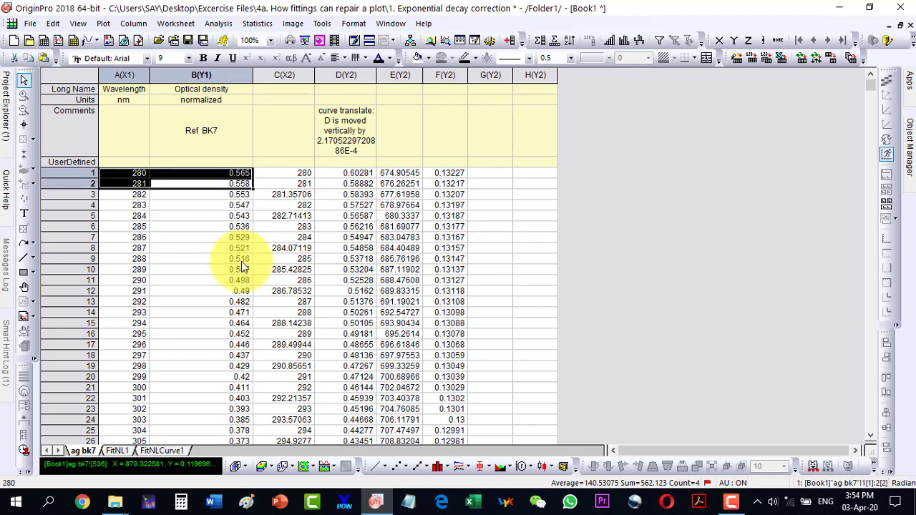
{"action": "key", "text": "shift+Page_Down"}
{"action": "key", "text": "shift+Page_Down"}
{"action": "key", "text": "shift+Page_Down"}
{"action": "key", "text": "shift+Page_Down"}
{"action": "key", "text": "shift+Page_Down"}
{"action": "key", "text": "shift+Page_Down"}
{"action": "key", "text": "shift+Page_Down"}
{"action": "key", "text": "shift+Page_Down"}
{"action": "key", "text": "shift+Page_Down"}
{"action": "key", "text": "shift+Page_Down"}
{"action": "key", "text": "shift+Page_Down"}
{"action": "key", "text": "shift+Page_Down"}
{"action": "key", "text": "shift+Page_Down"}
{"action": "key", "text": "shift+Page_Down"}
{"action": "key", "text": "shift+Page_Down"}
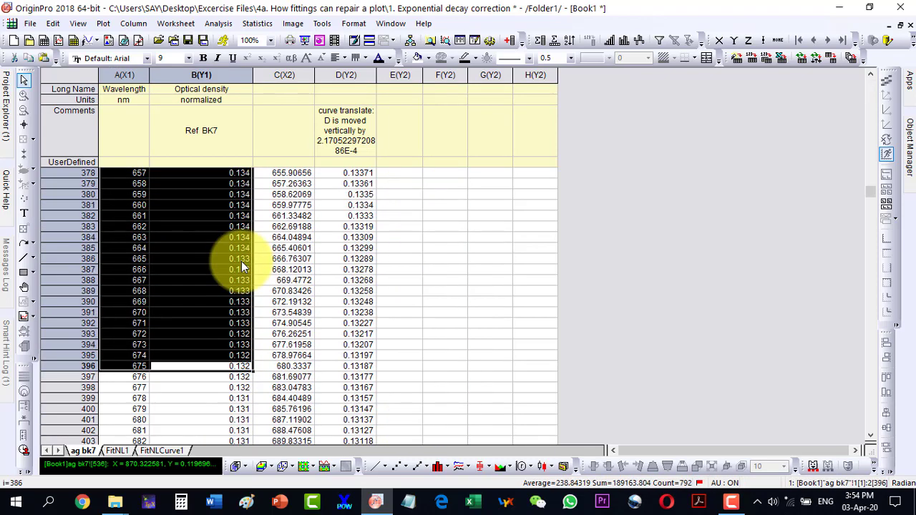
{"action": "right_click", "coordinate": [197, 354]}
{"action": "left_click", "coordinate": [229, 222]}
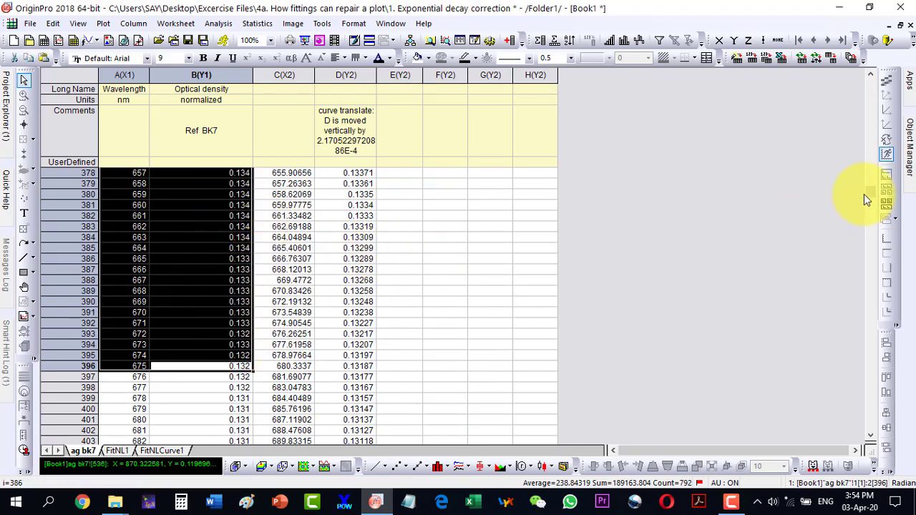
{"action": "left_click_drag", "start_coordinate": [872, 193], "coordinate": [875, 83]}
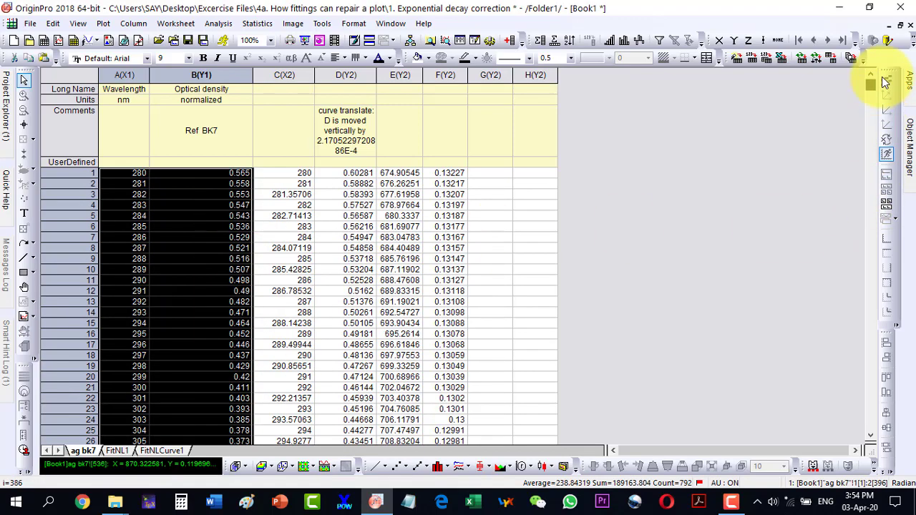
{"action": "left_click", "coordinate": [498, 176]}
{"action": "key", "text": "ctrl+v"}
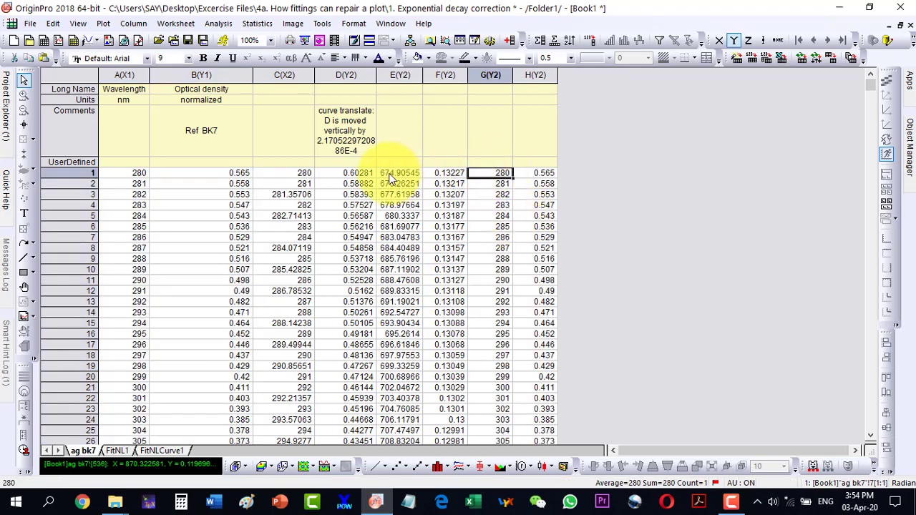
Step: Copy the fit values from columns E and F and paste them starting at cell G397
{"action": "left_click", "coordinate": [391, 176]}
{"action": "key", "text": "shift+Right"}
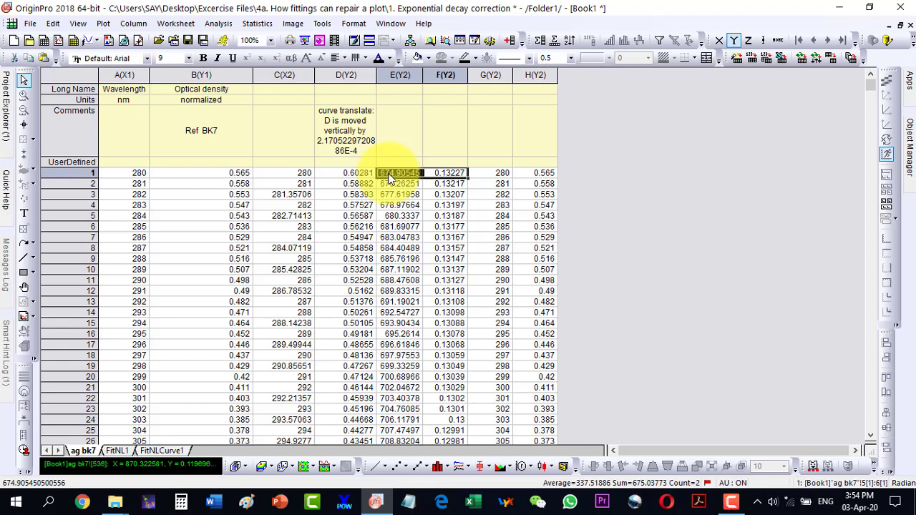
{"action": "key", "text": "ctrl+shift+Down"}
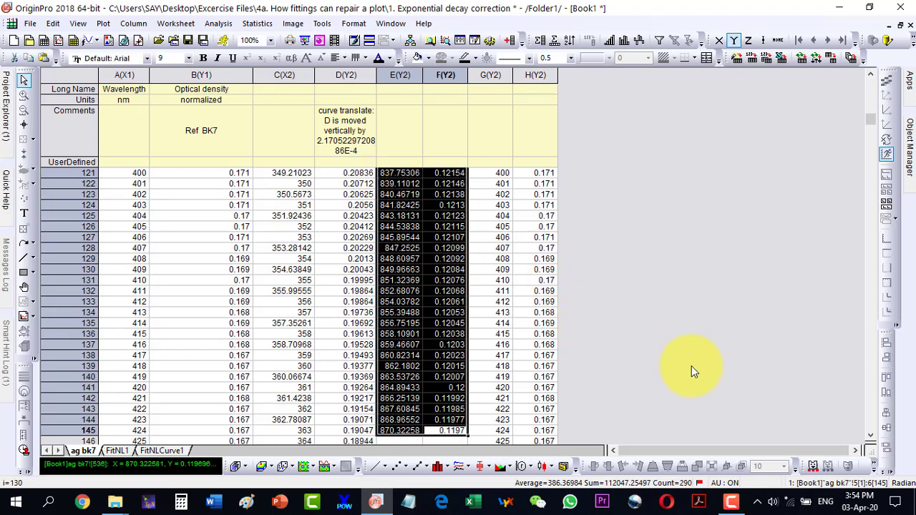
{"action": "right_click", "coordinate": [399, 282]}
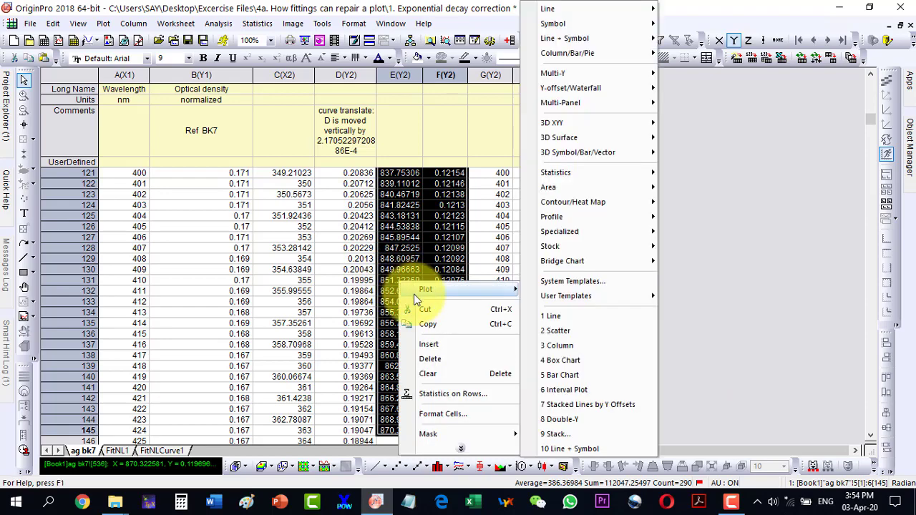
{"action": "left_click", "coordinate": [422, 327]}
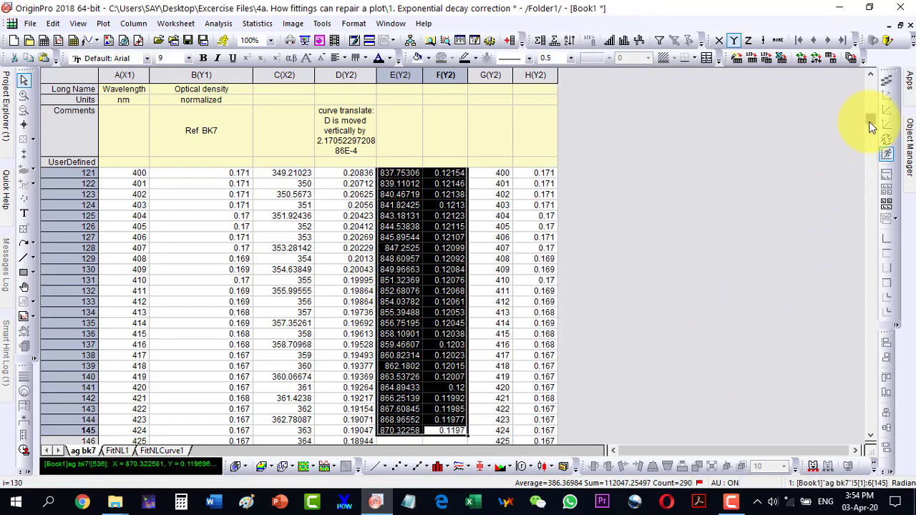
{"action": "left_click_drag", "start_coordinate": [871, 127], "coordinate": [850, 197]}
{"action": "left_click", "coordinate": [499, 259]}
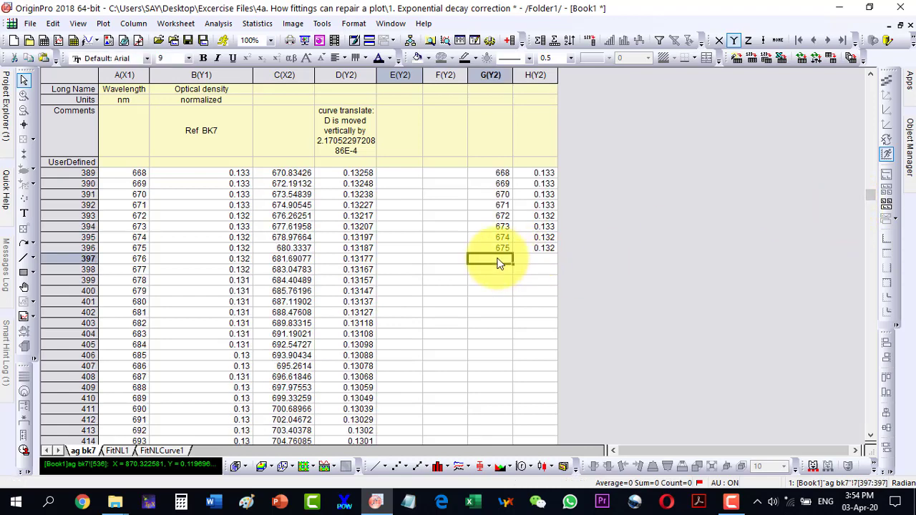
{"action": "key", "text": "ctrl+v"}
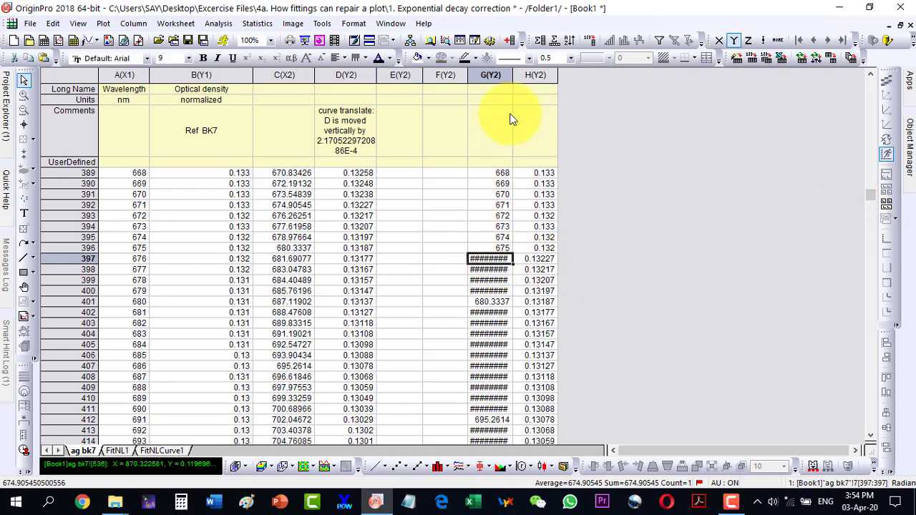
Step: Widen column G so its values show fully, then scroll down to the 871 nm row
{"action": "left_click_drag", "start_coordinate": [513, 74], "coordinate": [531, 75]}
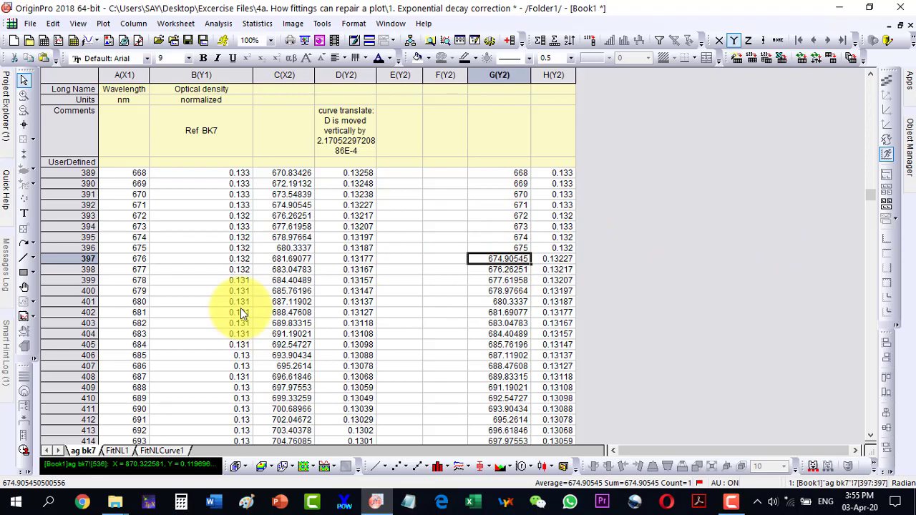
{"action": "scroll", "coordinate": [427, 315], "scroll_direction": "down", "scroll_amount": 3}
{"action": "scroll", "coordinate": [501, 315], "scroll_direction": "down", "scroll_amount": 3}
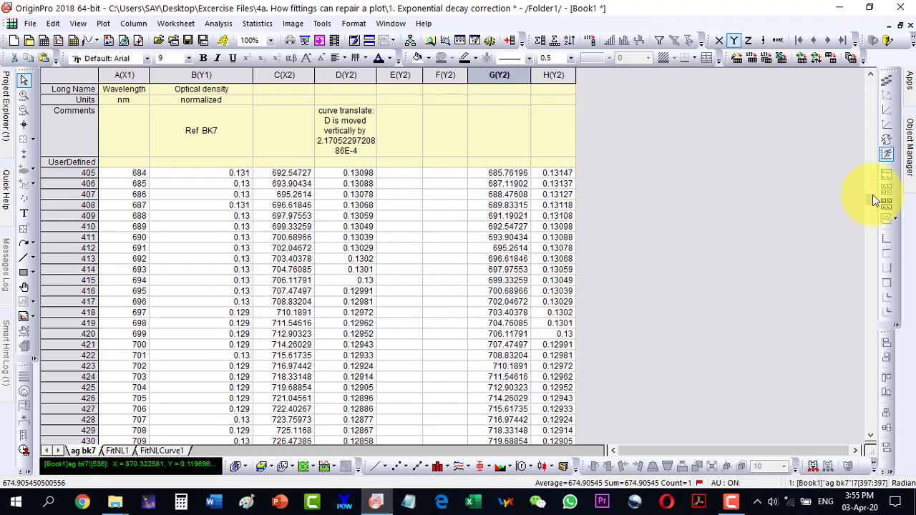
{"action": "left_click_drag", "start_coordinate": [870, 199], "coordinate": [867, 237]}
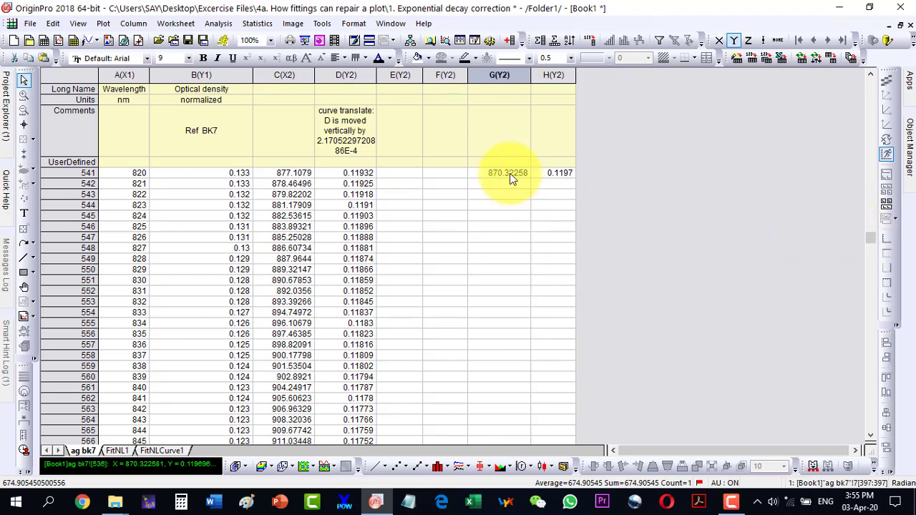
{"action": "scroll", "coordinate": [151, 255], "scroll_direction": "up", "scroll_amount": 4}
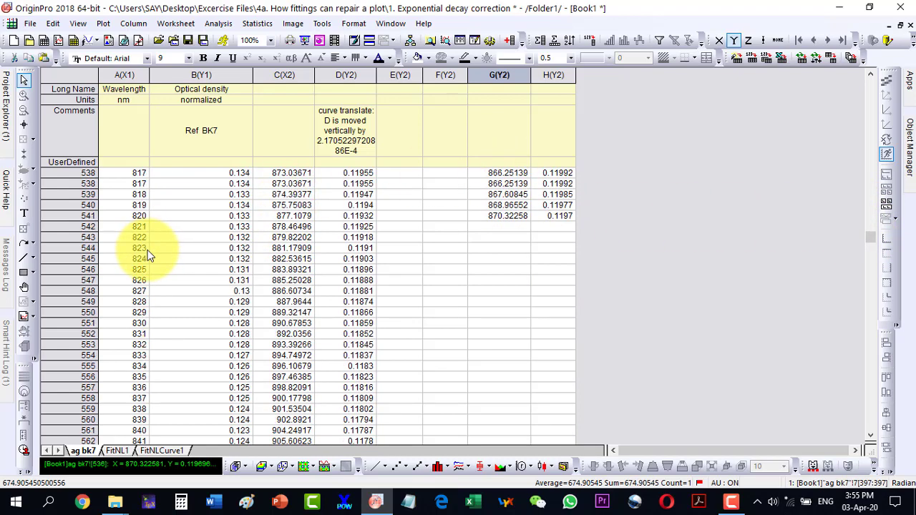
{"action": "scroll", "coordinate": [148, 256], "scroll_direction": "up", "scroll_amount": 9}
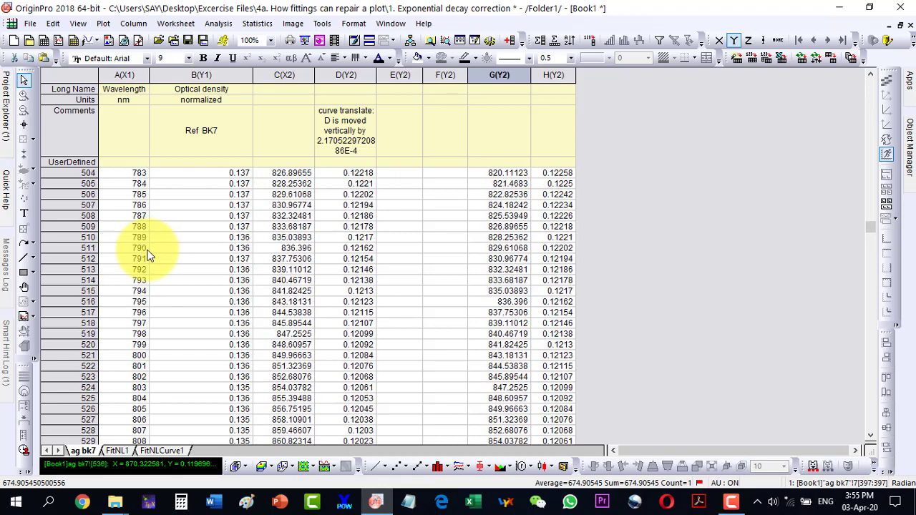
{"action": "scroll", "coordinate": [149, 256], "scroll_direction": "down", "scroll_amount": 10}
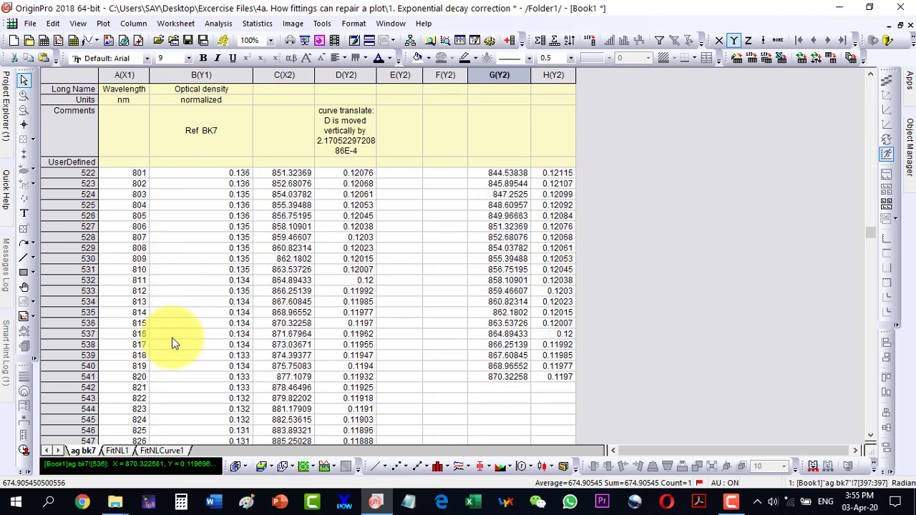
{"action": "scroll", "coordinate": [172, 344], "scroll_direction": "down", "scroll_amount": 10}
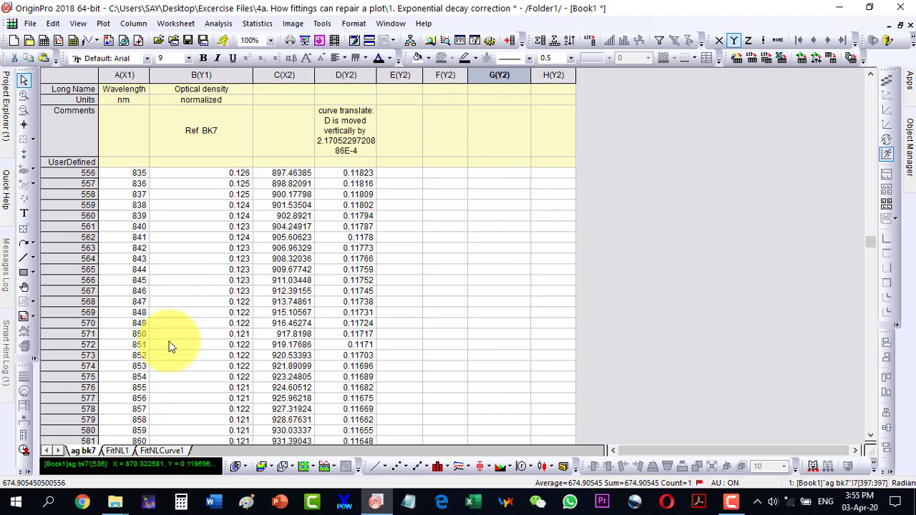
{"action": "scroll", "coordinate": [165, 343], "scroll_direction": "down", "scroll_amount": 5}
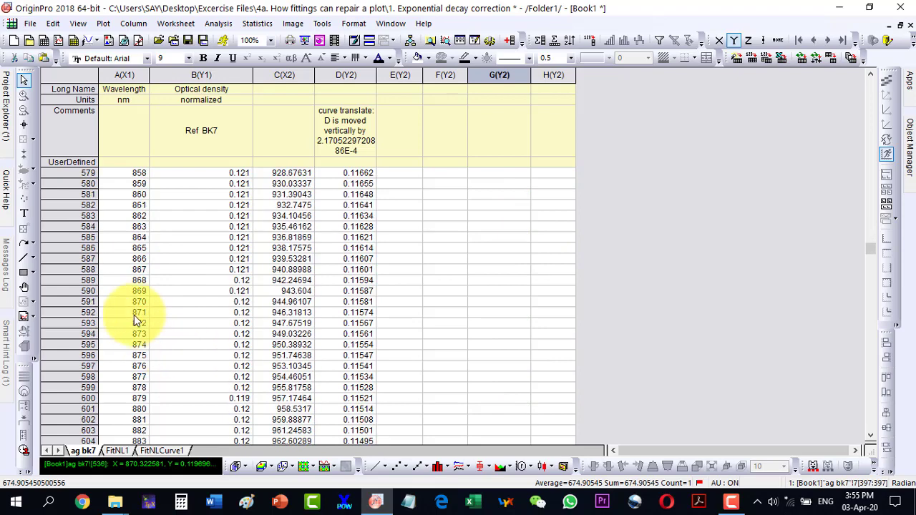
Step: Paste the original A:B data from 871 nm to the end into columns G and H at G542
{"action": "left_click", "coordinate": [139, 314]}
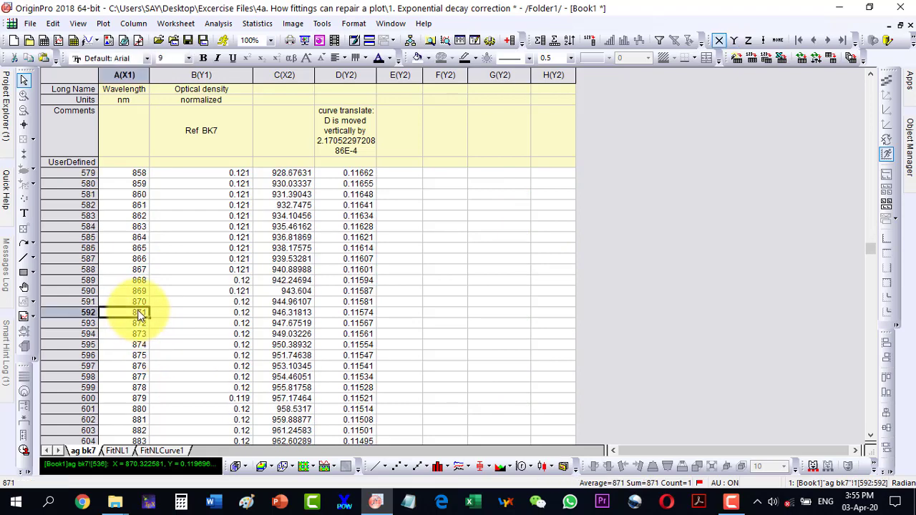
{"action": "key", "text": "shift+Right"}
{"action": "key", "text": "ctrl+shift+Down"}
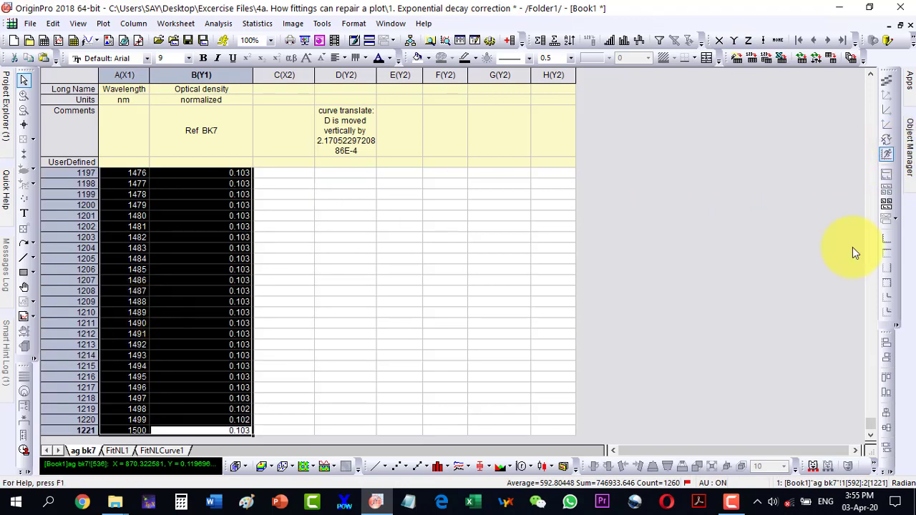
{"action": "left_click_drag", "start_coordinate": [870, 413], "coordinate": [871, 236]}
{"action": "left_click", "coordinate": [506, 412]}
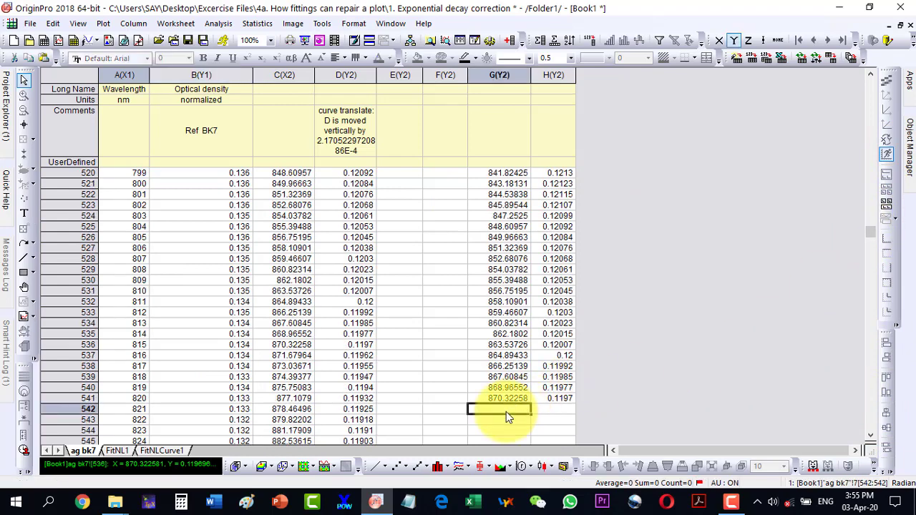
{"action": "key", "text": "ctrl+v"}
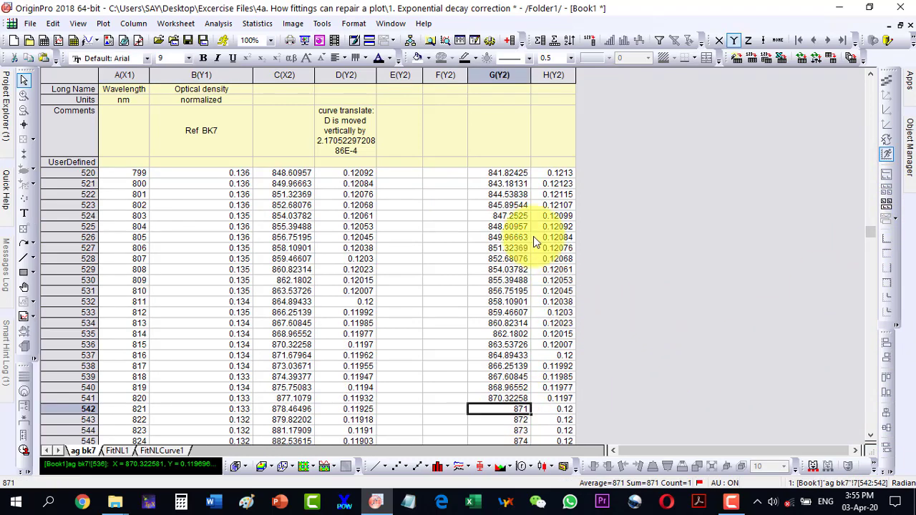
{"action": "left_click", "coordinate": [510, 74]}
Step: Set column G as an X column for column H
{"action": "right_click", "coordinate": [514, 77]}
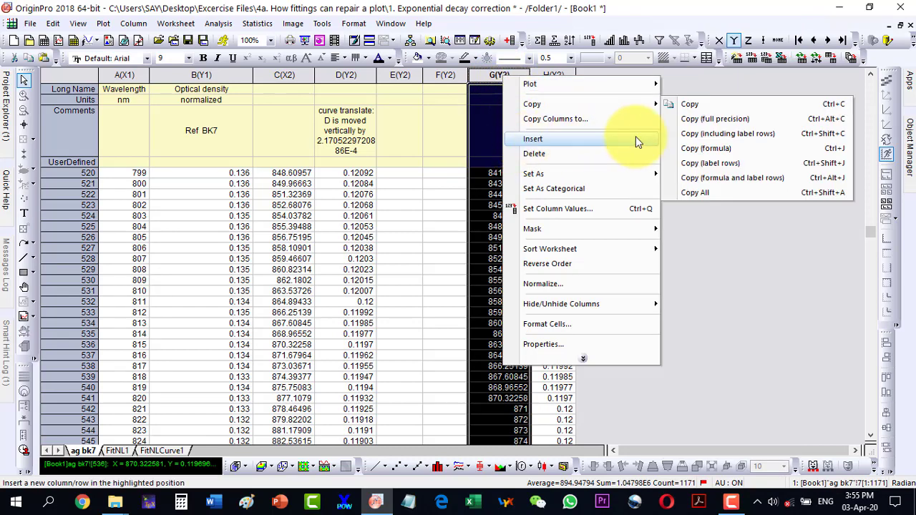
{"action": "mouse_move", "coordinate": [608, 179]}
{"action": "left_click", "coordinate": [670, 174]}
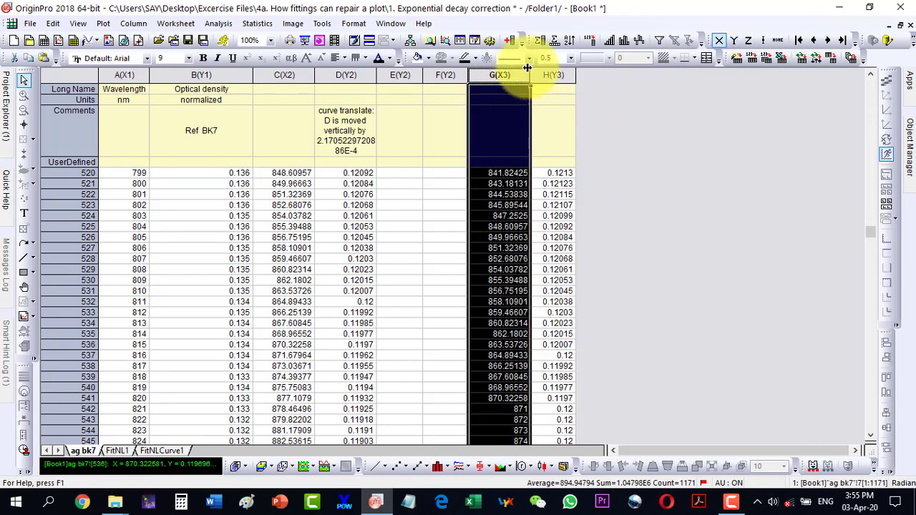
Step: Make a trial line graph of H against G, then delete it and maximize the worksheet
{"action": "left_click", "coordinate": [573, 81], "text": "shift"}
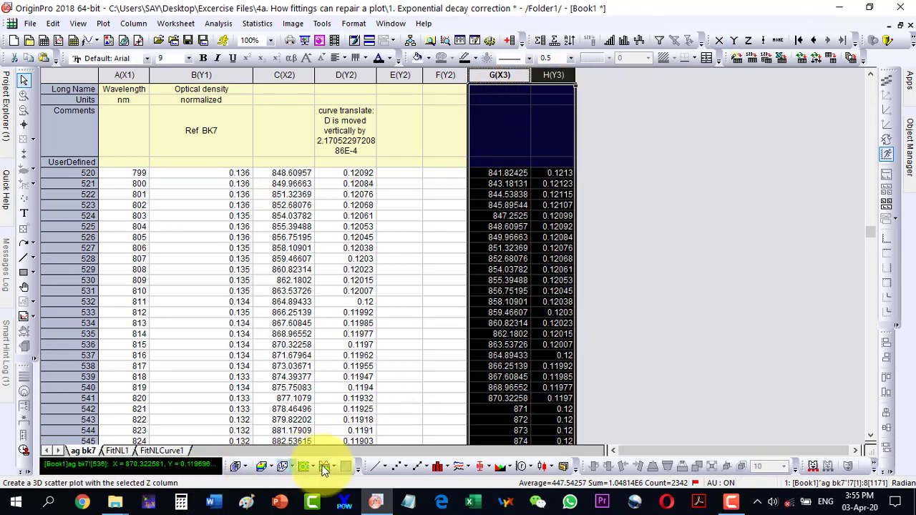
{"action": "left_click", "coordinate": [381, 468]}
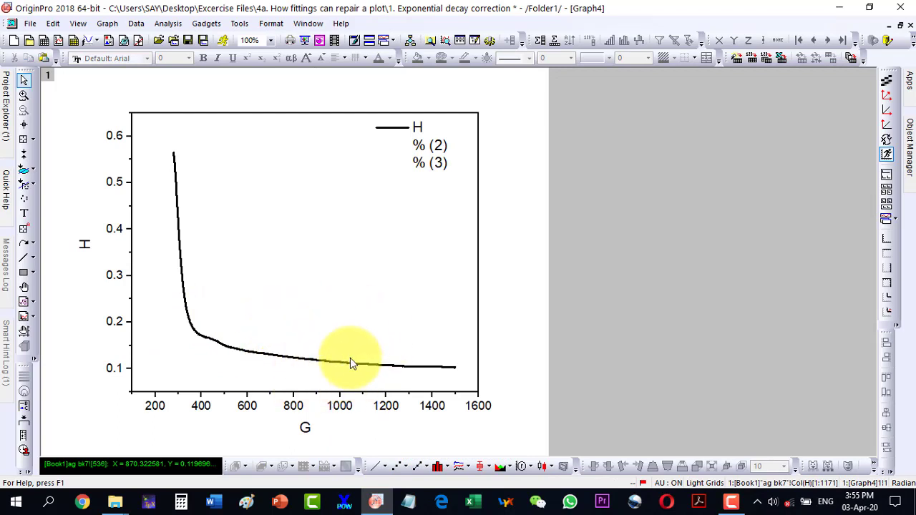
{"action": "left_click", "coordinate": [900, 26]}
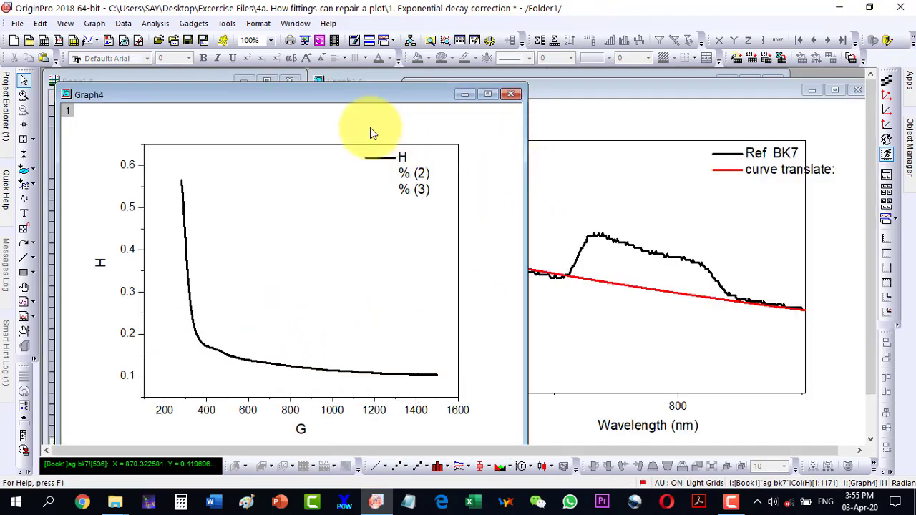
{"action": "left_click_drag", "start_coordinate": [338, 102], "coordinate": [620, 95]}
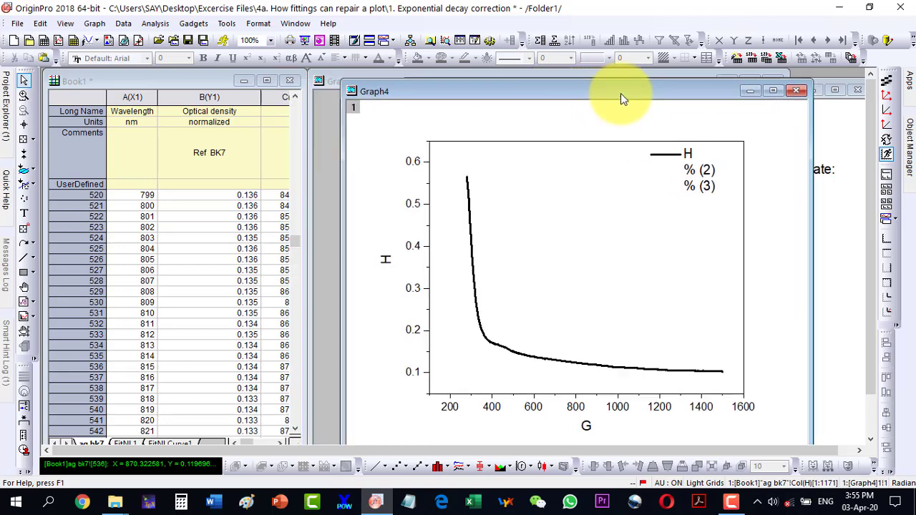
{"action": "left_click", "coordinate": [798, 91]}
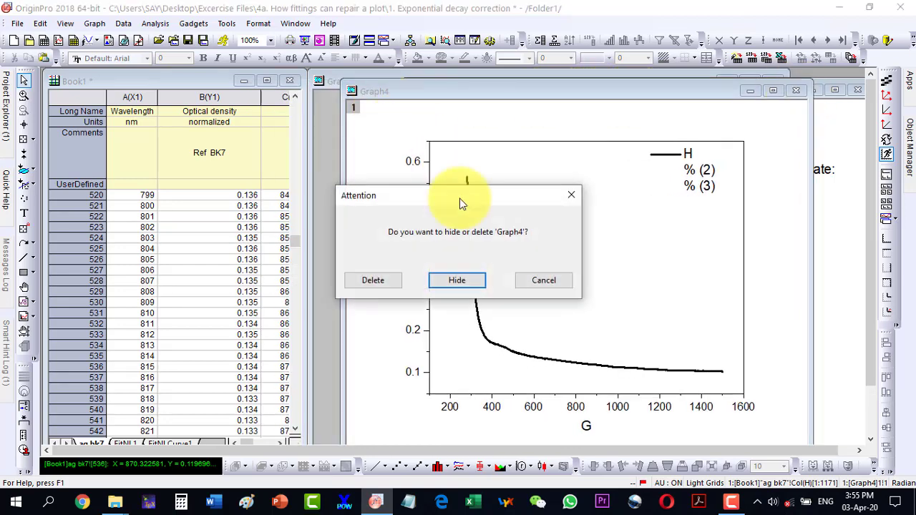
{"action": "left_click", "coordinate": [380, 279]}
{"action": "left_click", "coordinate": [267, 80]}
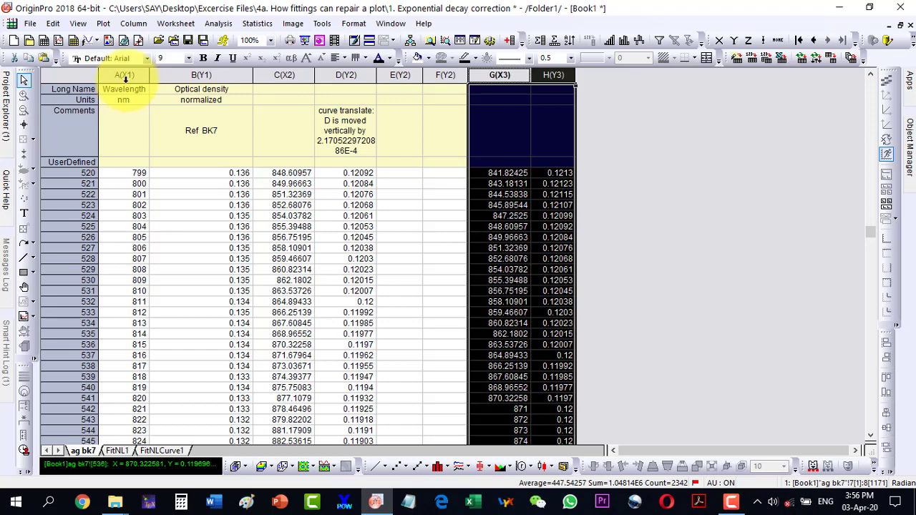
Step: Plot Wavelength and Optical density (columns A and B) as a line graph
{"action": "left_click_drag", "start_coordinate": [125, 76], "coordinate": [189, 77]}
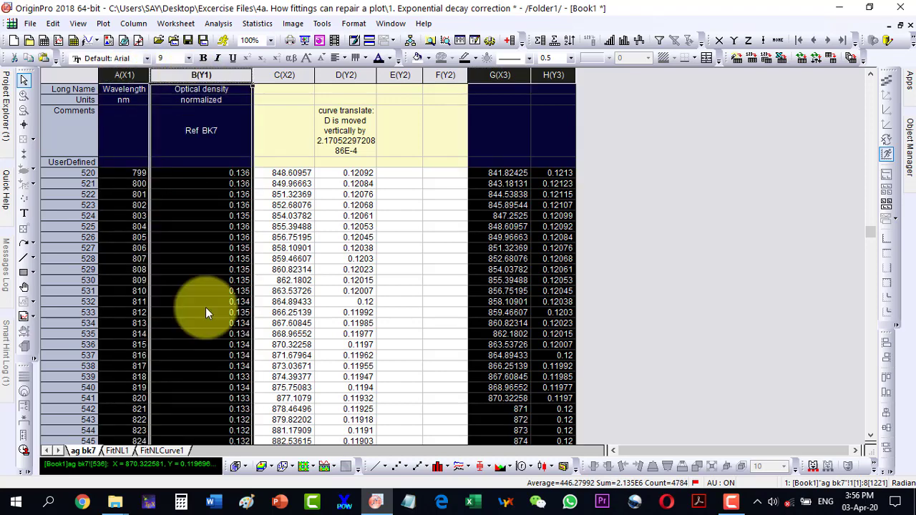
{"action": "left_click", "coordinate": [374, 467]}
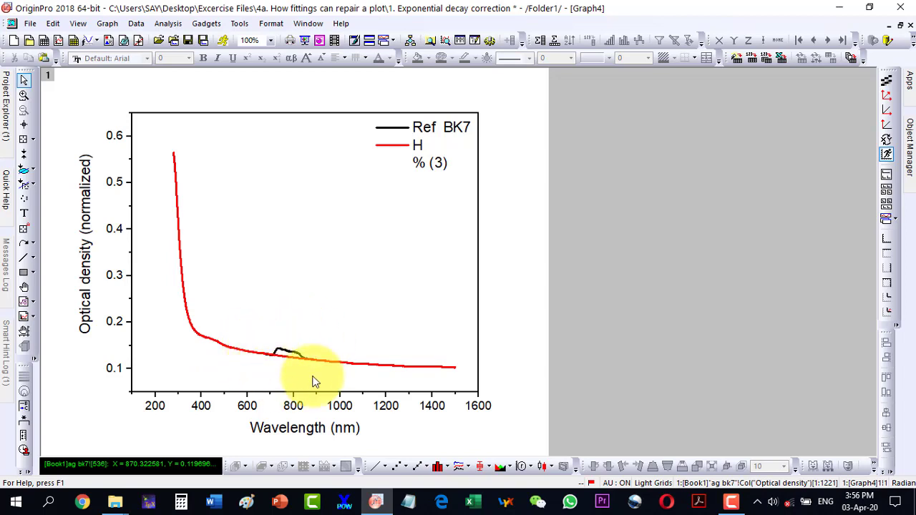
{"action": "left_click", "coordinate": [23, 94]}
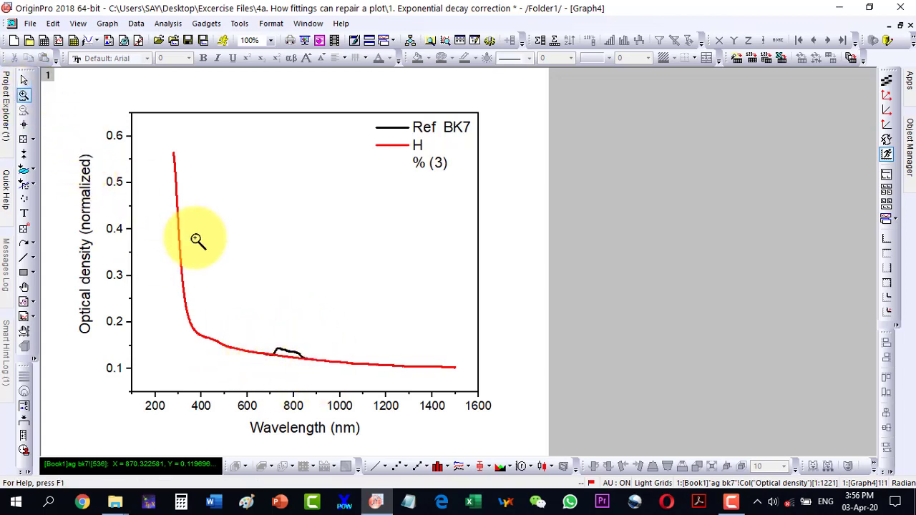
{"action": "left_click_drag", "start_coordinate": [252, 315], "coordinate": [347, 374]}
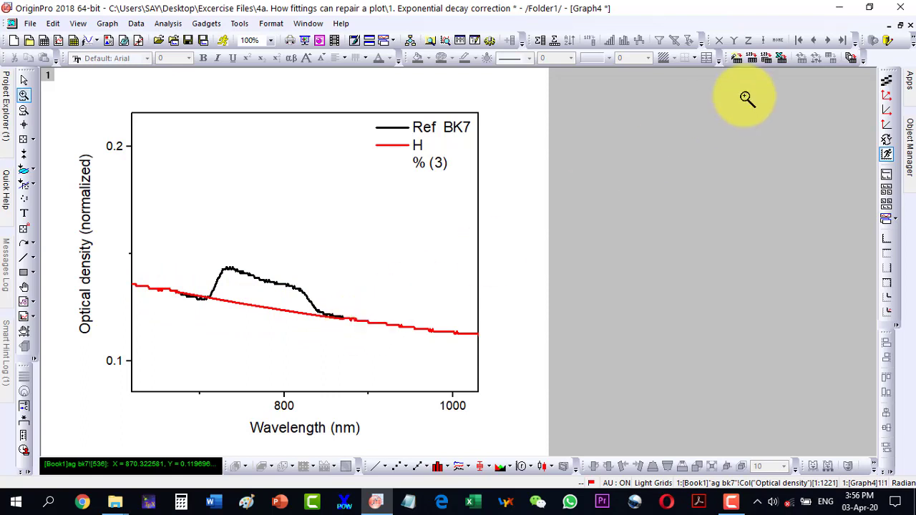
{"action": "left_click", "coordinate": [24, 139]}
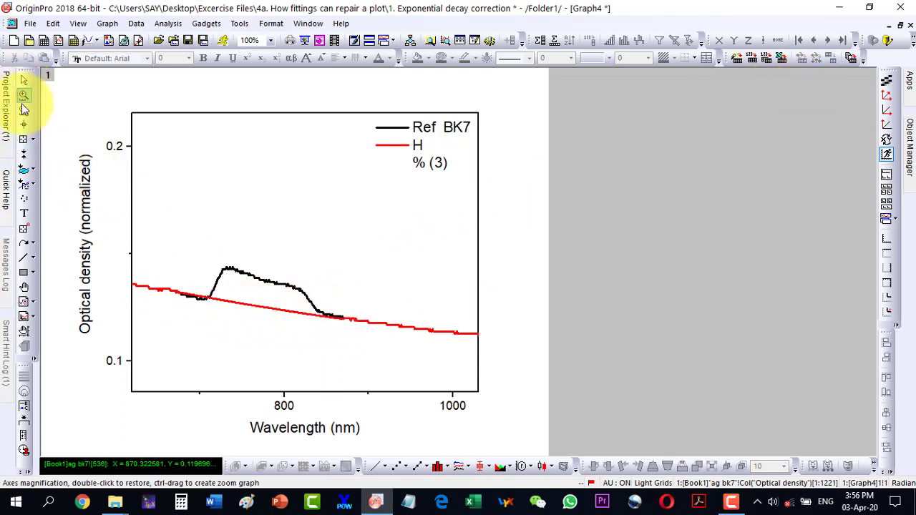
{"action": "double_click", "coordinate": [22, 95]}
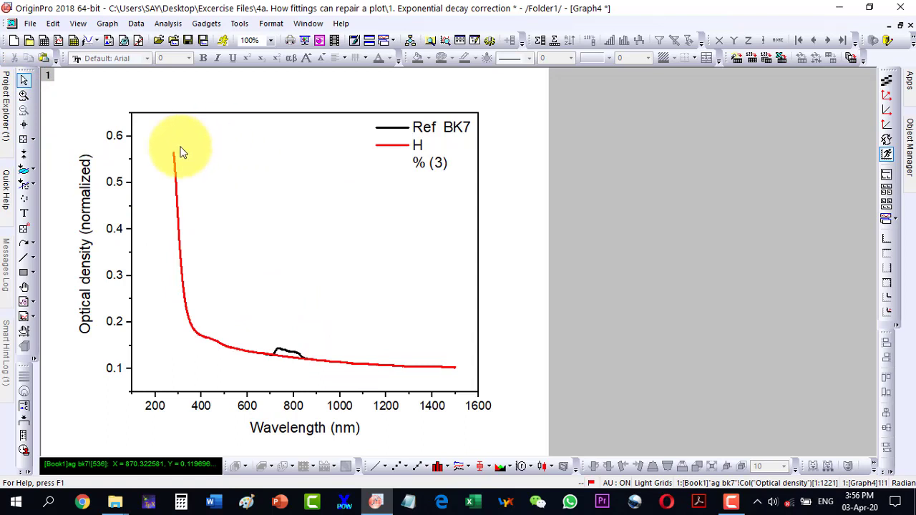